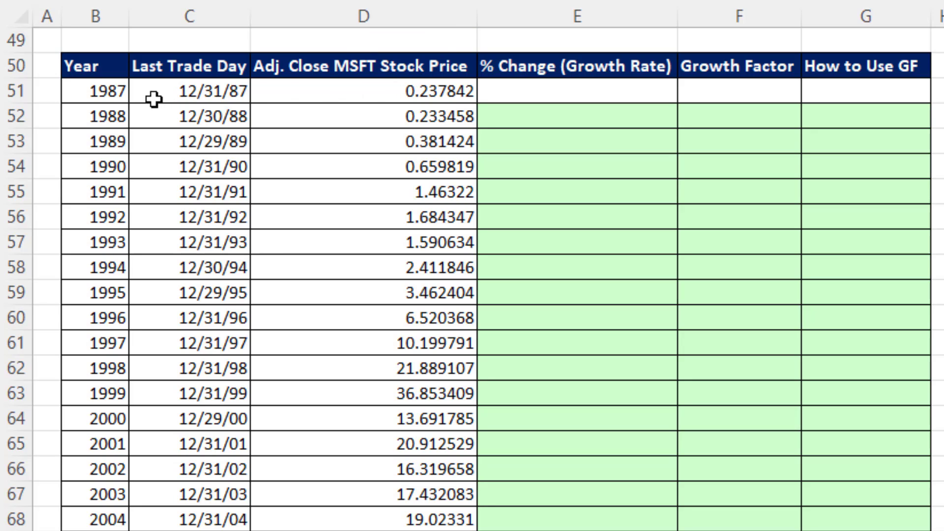
{"action": "left_click", "coordinate": [341, 91]}
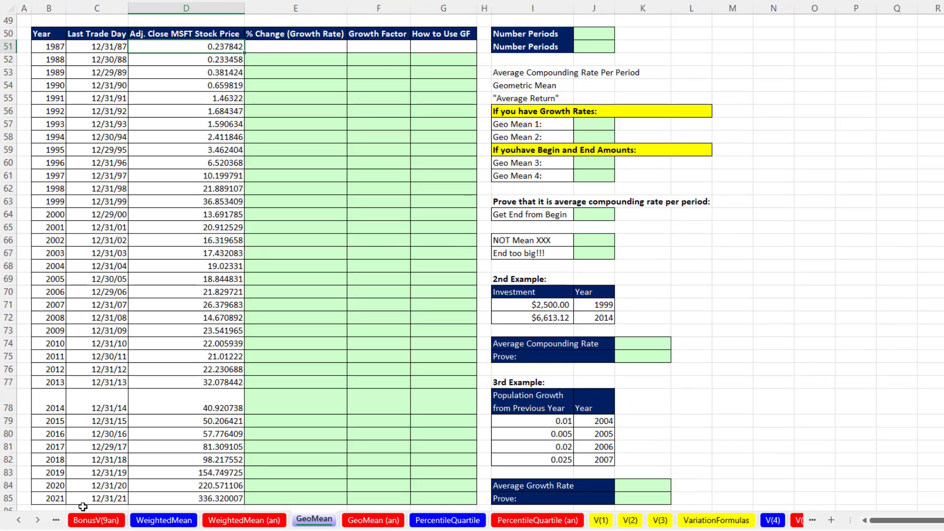
{"action": "left_click", "coordinate": [182, 499]}
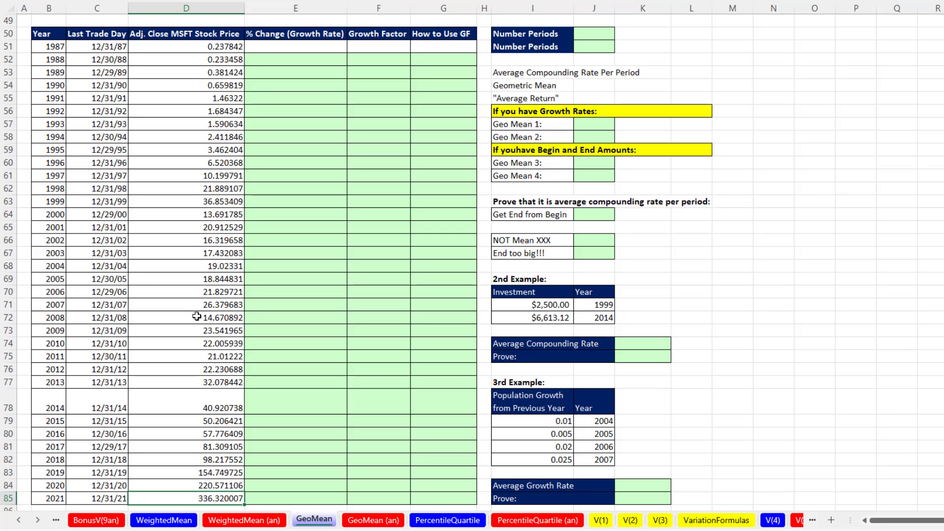
- Calculate the 1988 growth rate in E52 with the formula =D52/D51-1
{"action": "left_click", "coordinate": [286, 61]}
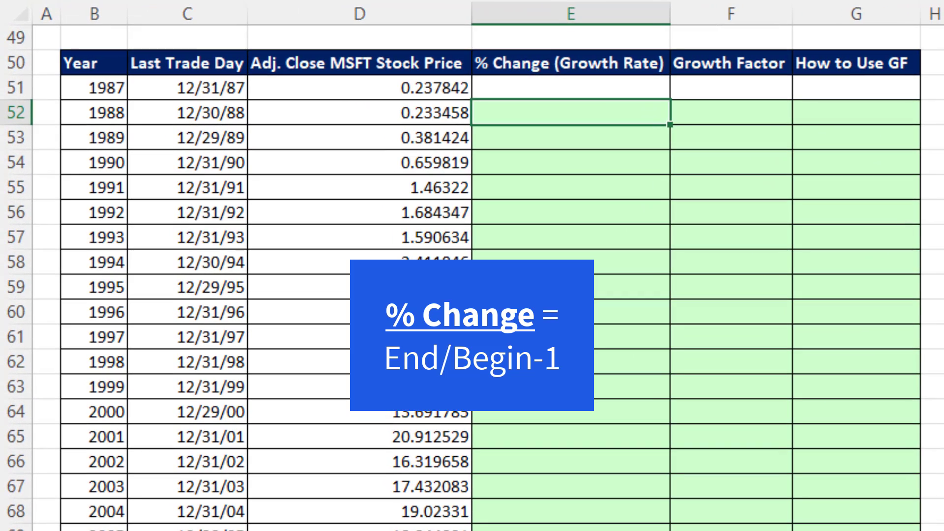
{"action": "type", "text": "="}
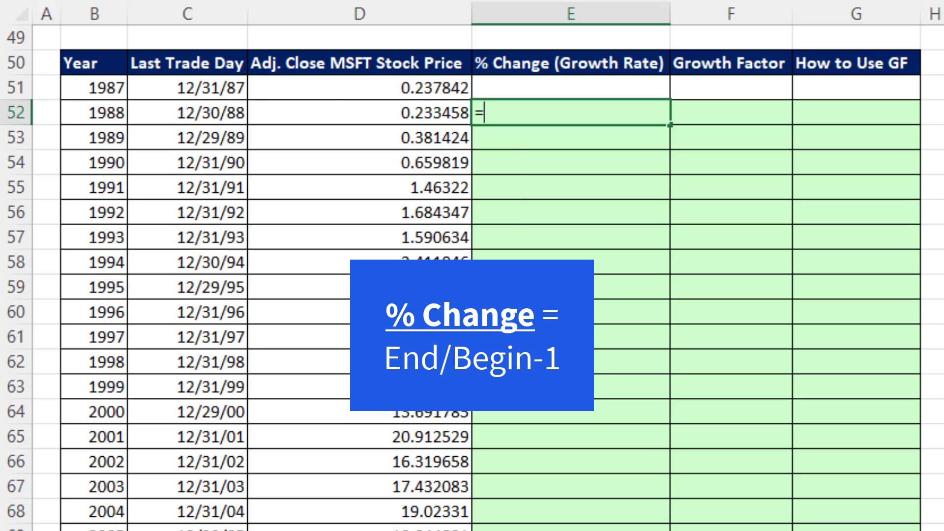
{"action": "key", "text": "Left"}
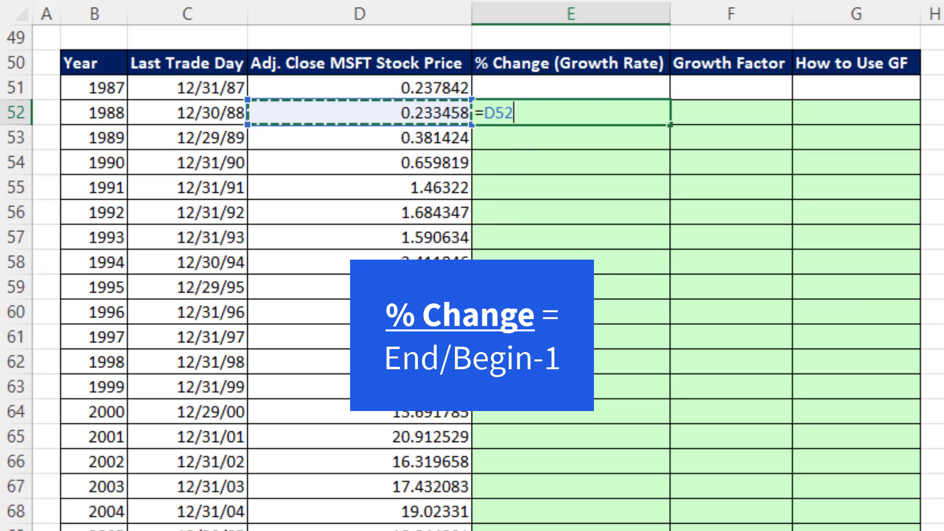
{"action": "type", "text": "/"}
{"action": "key", "text": "Left"}
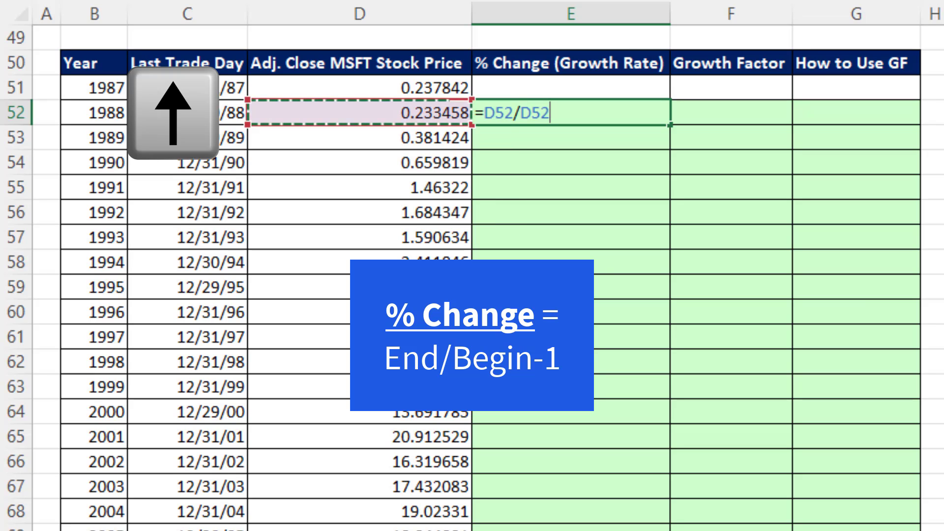
{"action": "key", "text": "Up"}
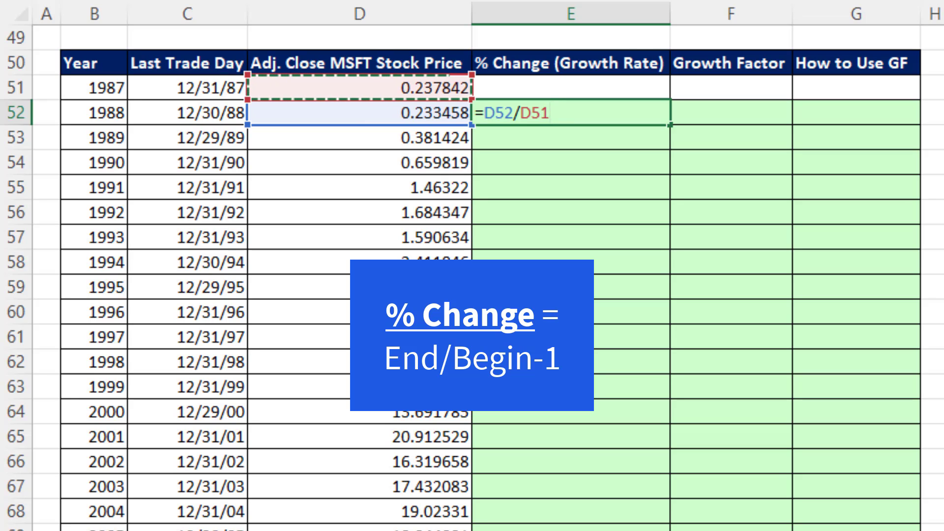
{"action": "type", "text": "-0.01"}
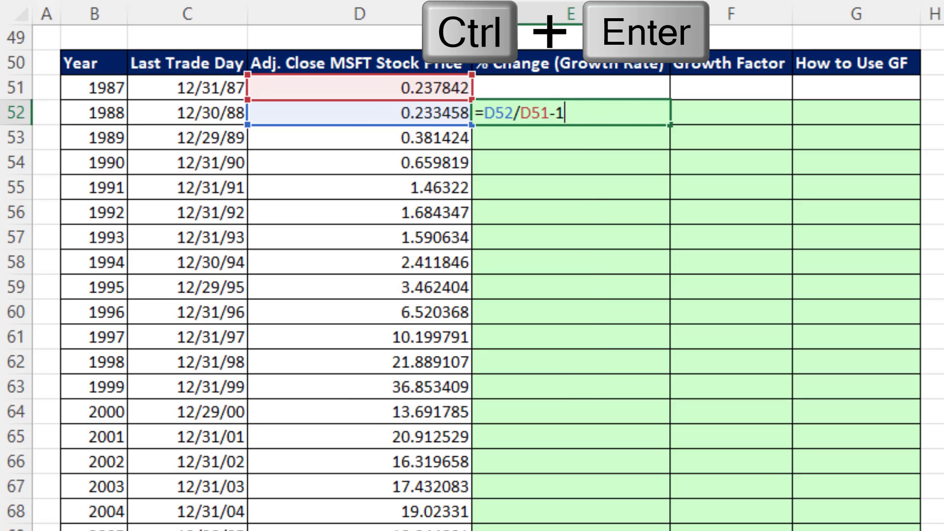
{"action": "key", "text": "ctrl+Return"}
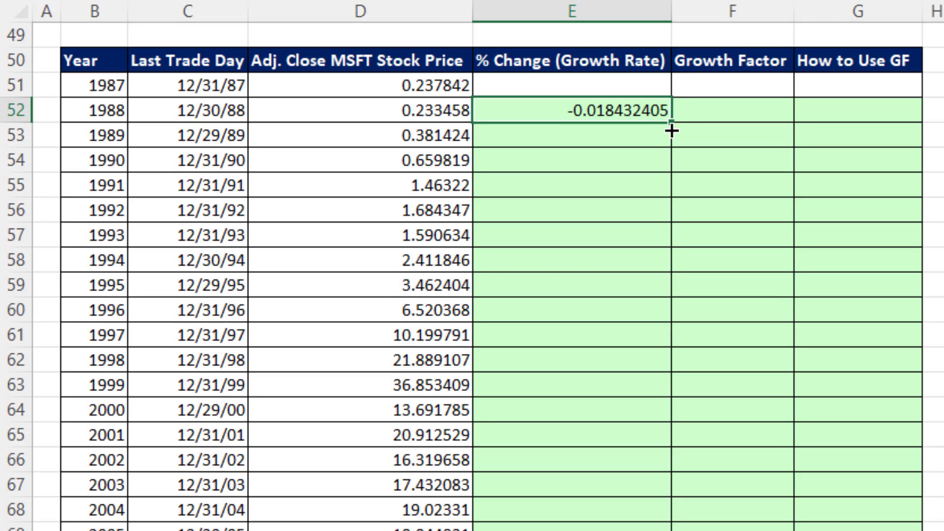
- Copy the growth rate formula down to E53 and check the cell references in that copy
{"action": "left_click_drag", "start_coordinate": [669, 125], "coordinate": [671, 150]}
{"action": "left_click", "coordinate": [586, 132]}
{"action": "key", "text": "F2"}
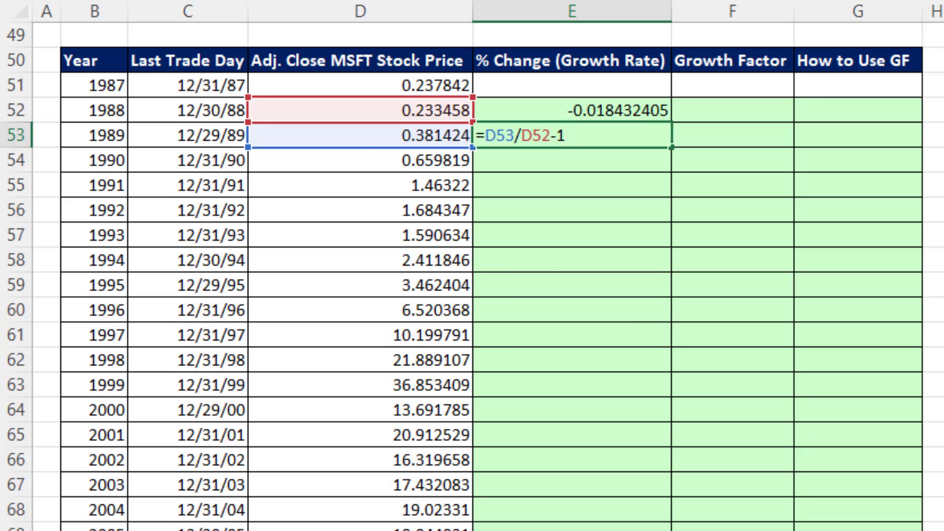
{"action": "key", "text": "End"}
{"action": "key", "text": "Escape"}
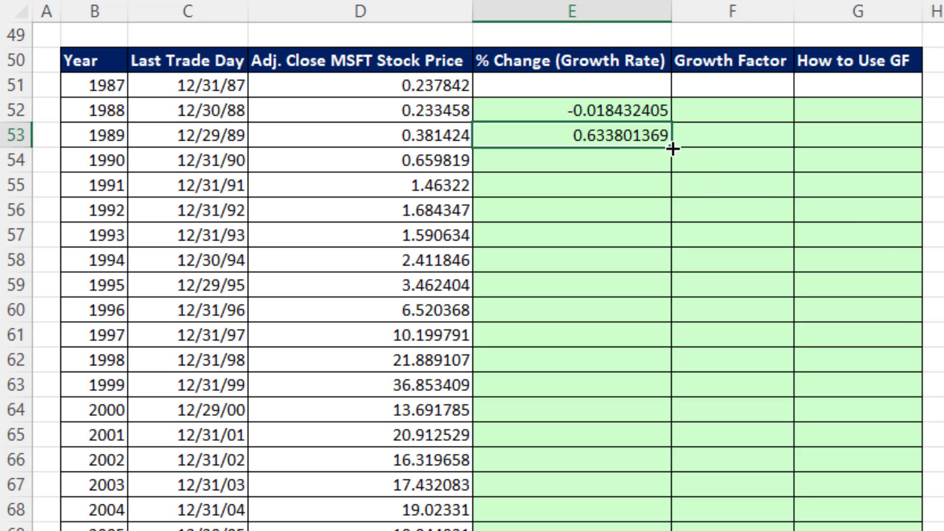
- Extend the growth rate formula from E53 through E55 and check the references in E55
{"action": "left_click_drag", "start_coordinate": [672, 149], "coordinate": [671, 196]}
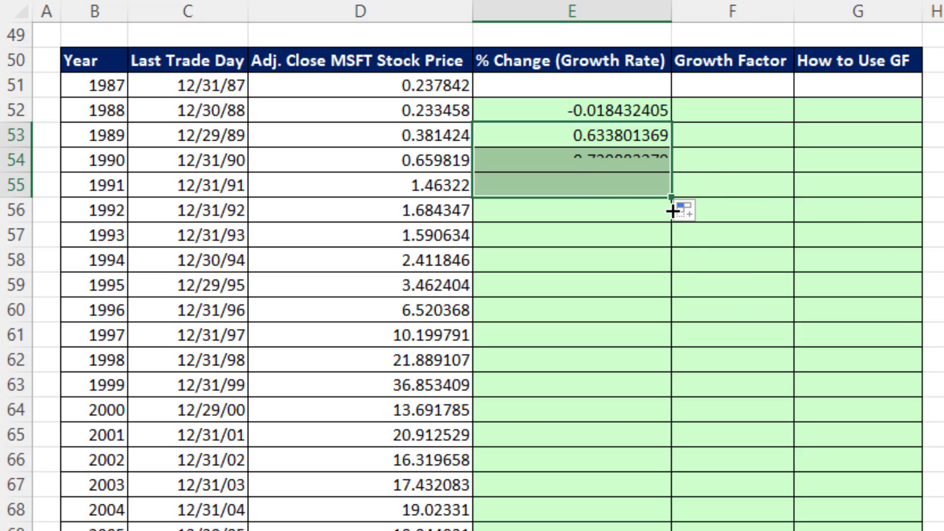
{"action": "left_click", "coordinate": [589, 192]}
{"action": "key", "text": "F2"}
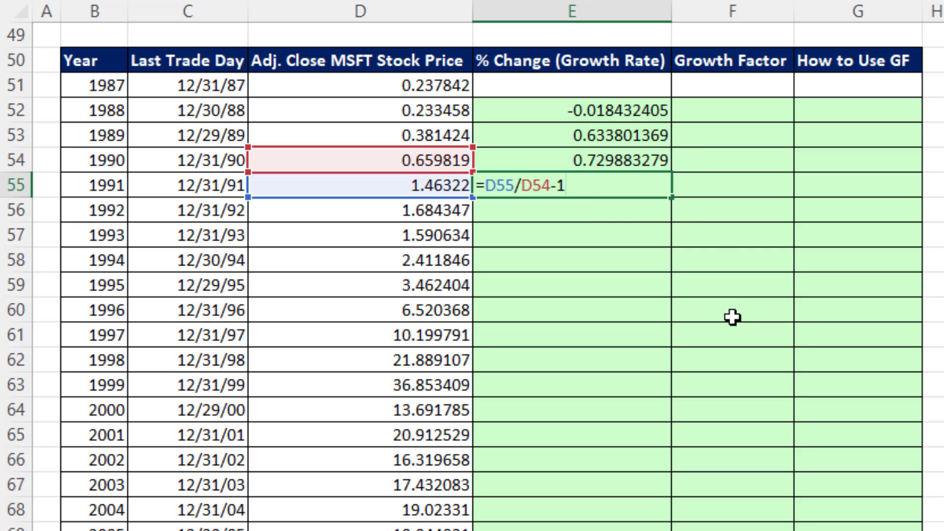
{"action": "key", "text": "Escape"}
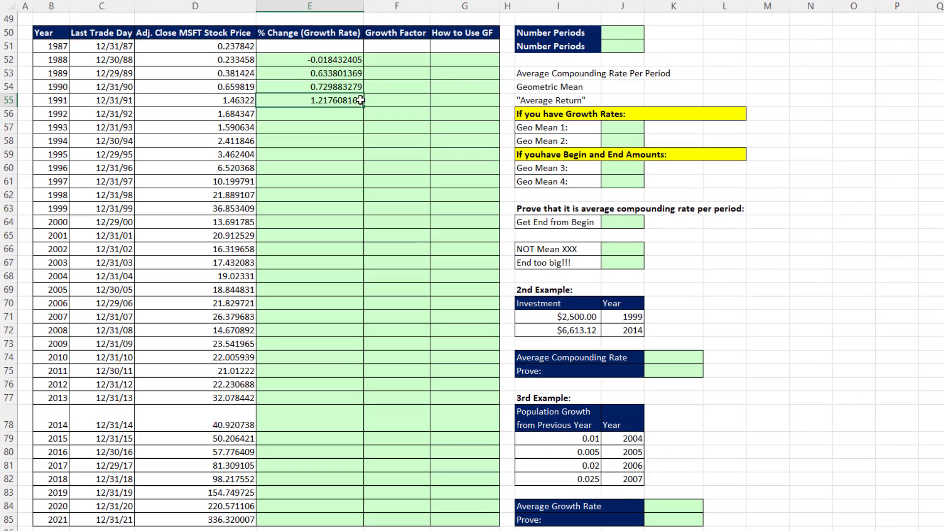
- Fill the growth rate formula down from E55 to the 2021 row and verify the formula in E85
{"action": "double_click", "coordinate": [364, 106]}
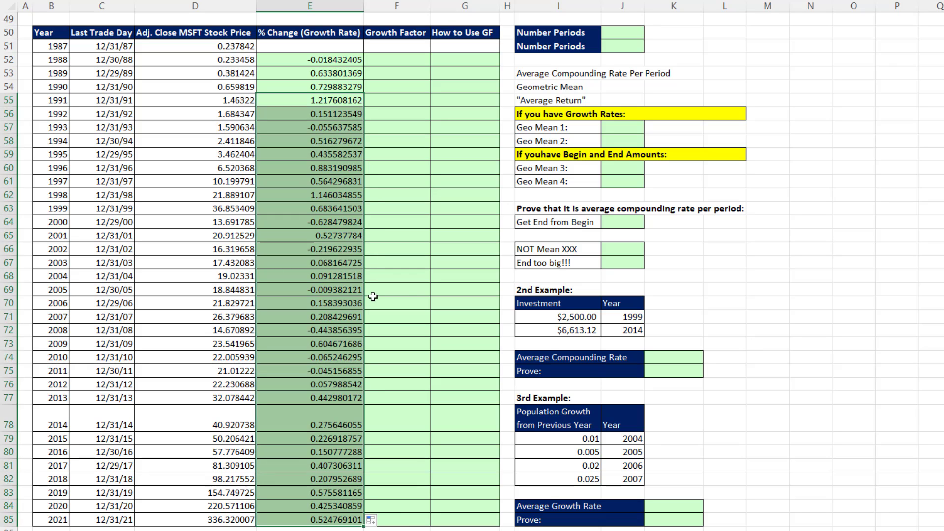
{"action": "left_click", "coordinate": [297, 519]}
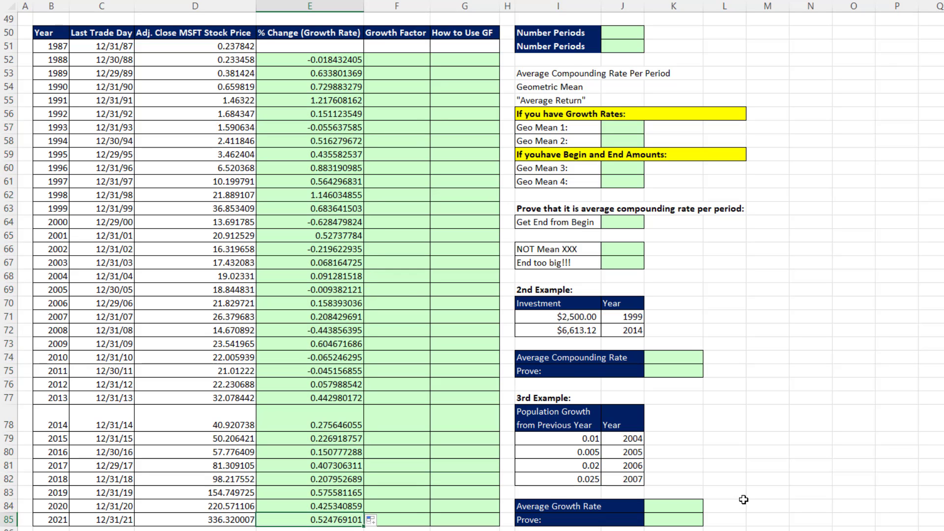
{"action": "key", "text": "F2"}
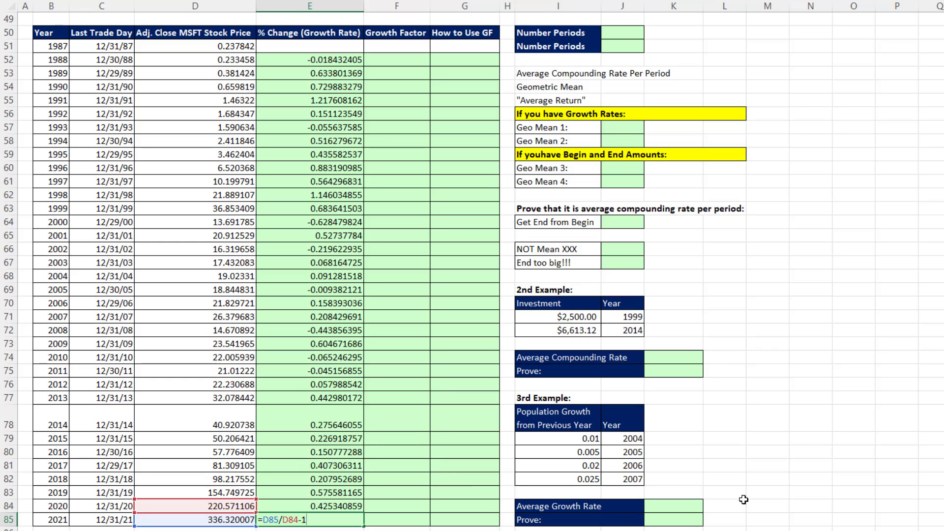
{"action": "key", "text": "Escape"}
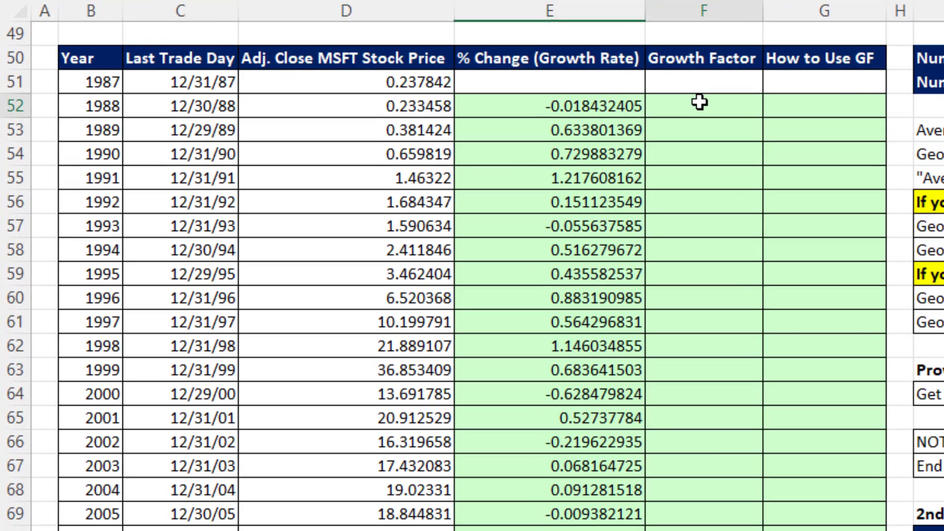
- Enter the growth factor formula =1+E52 in F52 and fill it down the Growth Factor column
{"action": "left_click", "coordinate": [700, 102]}
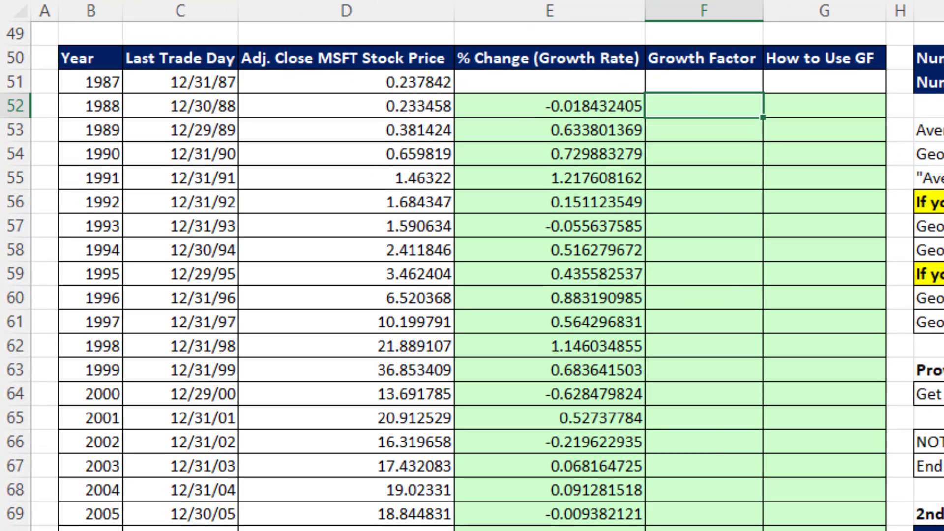
{"action": "type", "text": "=1+"}
{"action": "key", "text": "Left"}
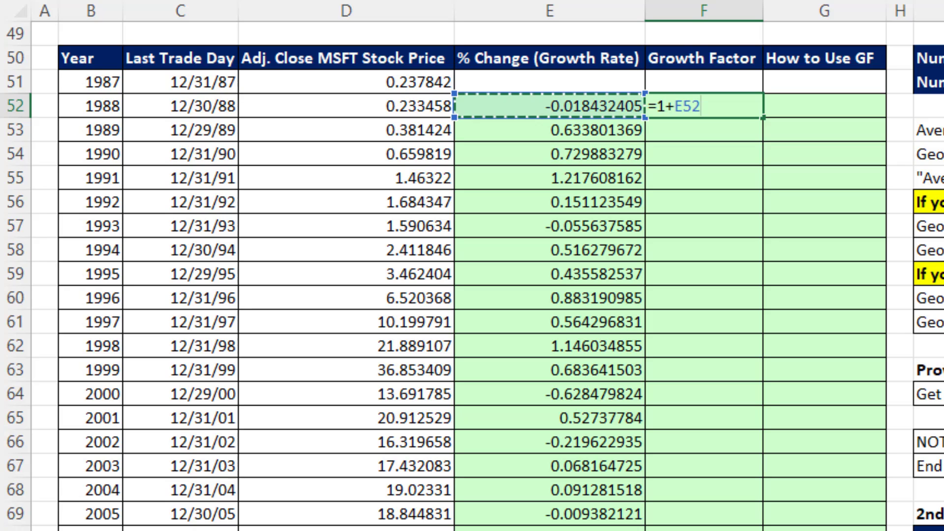
{"action": "key", "text": "ctrl+Return"}
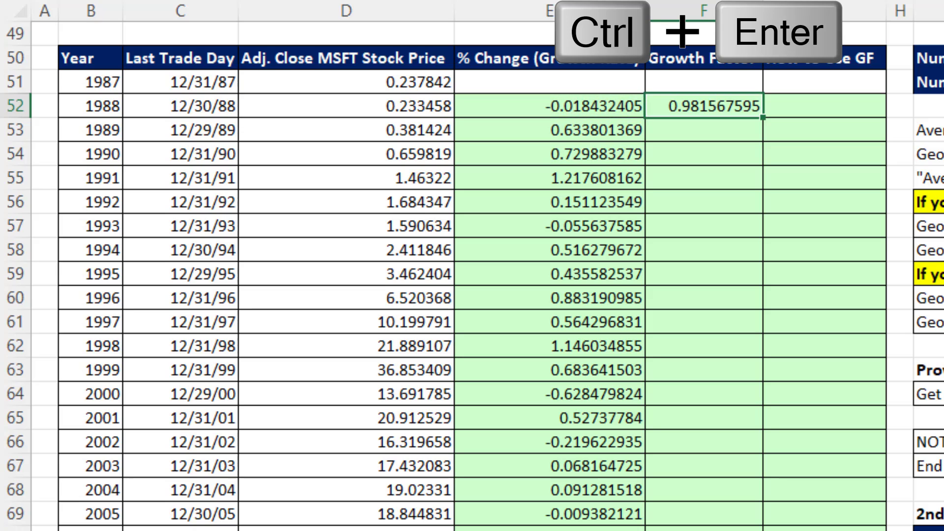
{"action": "key", "text": "ctrl+shift+Down"}
{"action": "key", "text": "ctrl+d"}
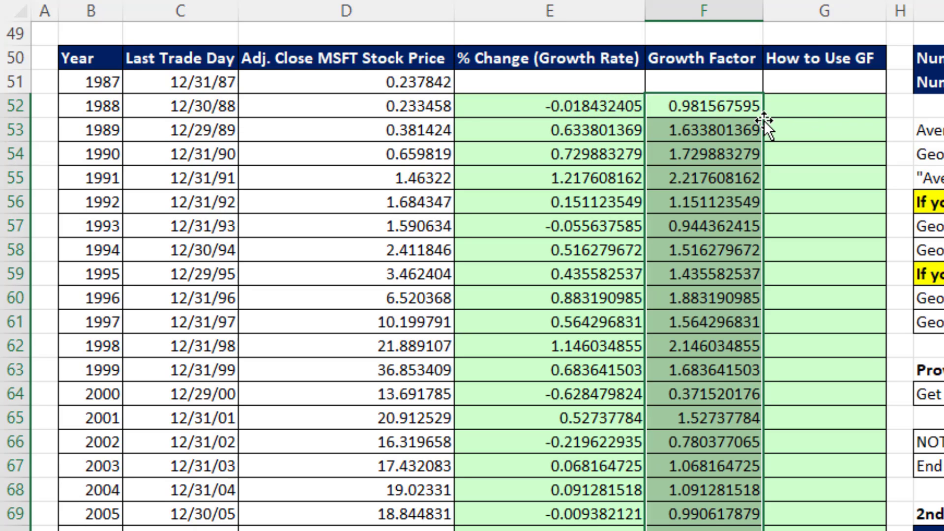
{"action": "left_click", "coordinate": [712, 131]}
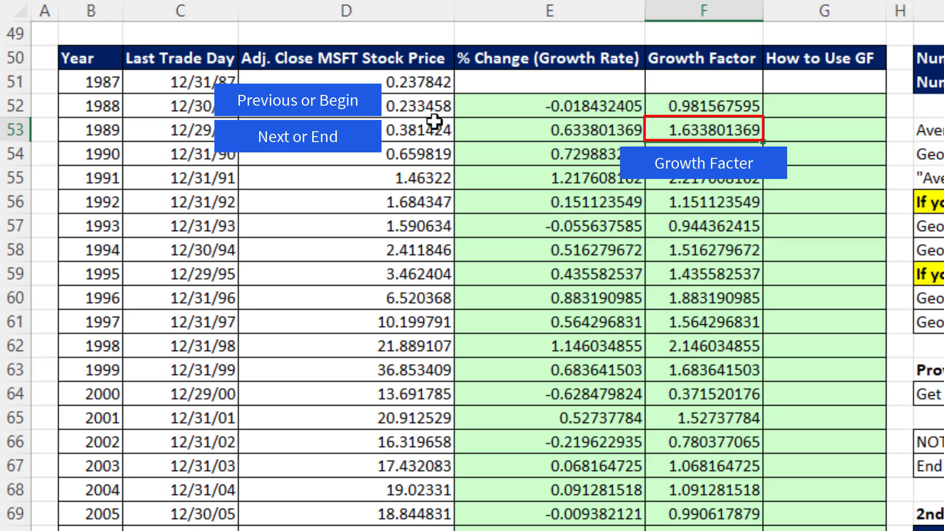
- Calculate the 1988 end price in G52 from the begin price and growth factor with =D51*(1+E52)
{"action": "left_click", "coordinate": [829, 107]}
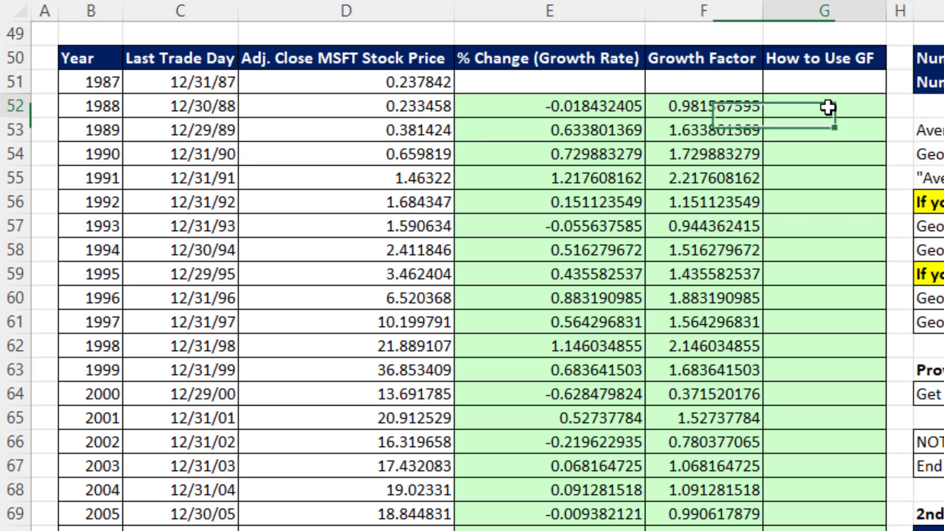
{"action": "type", "text": "="}
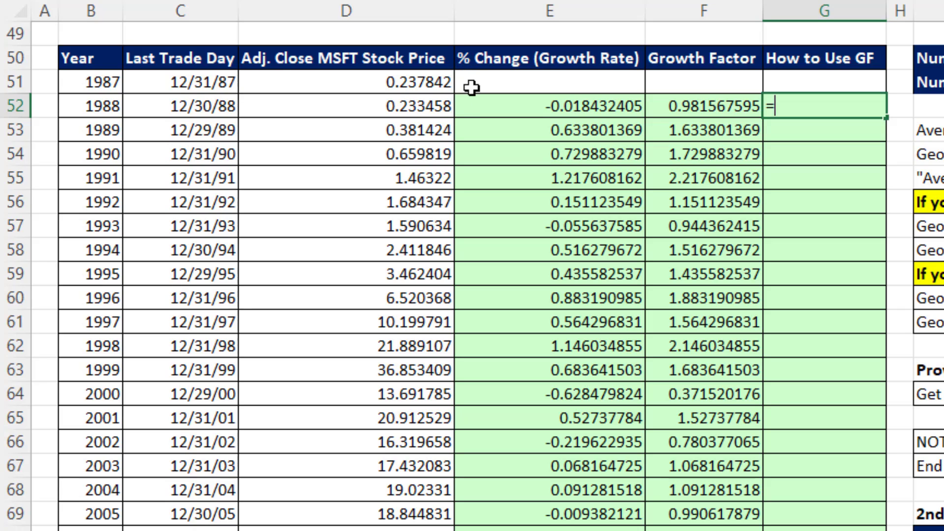
{"action": "left_click", "coordinate": [440, 81]}
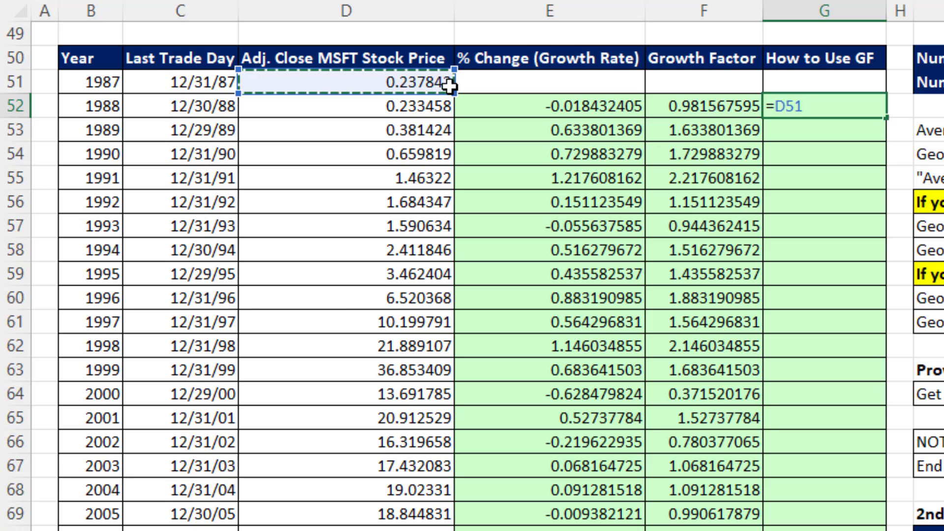
{"action": "type", "text": "*(1+"}
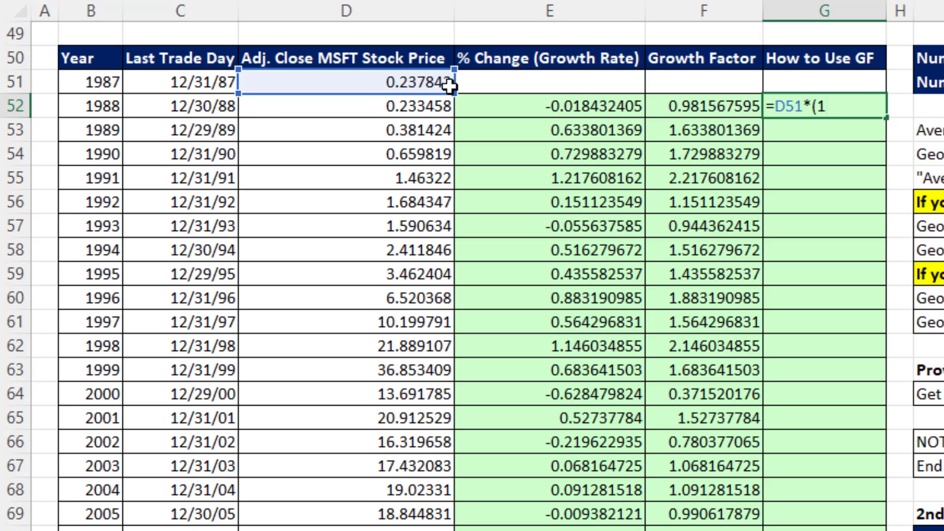
{"action": "left_click", "coordinate": [531, 105]}
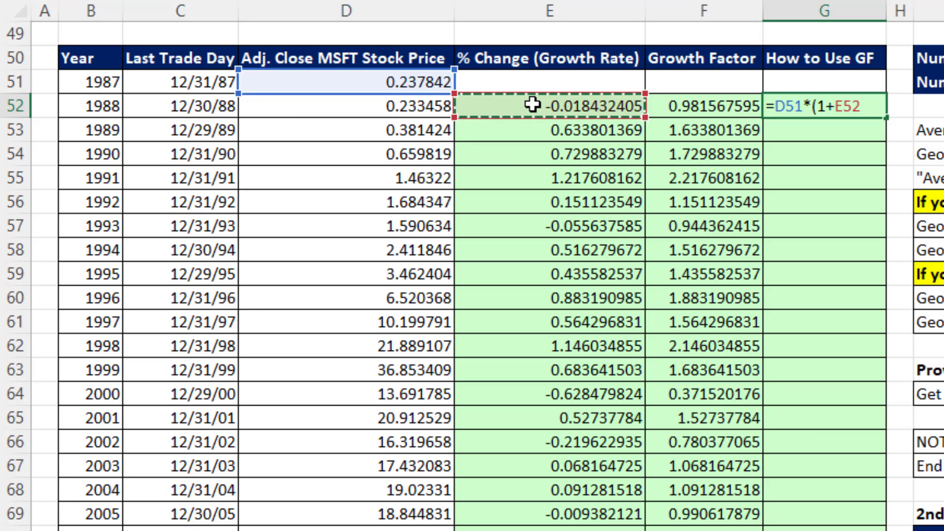
{"action": "type", "text": ")"}
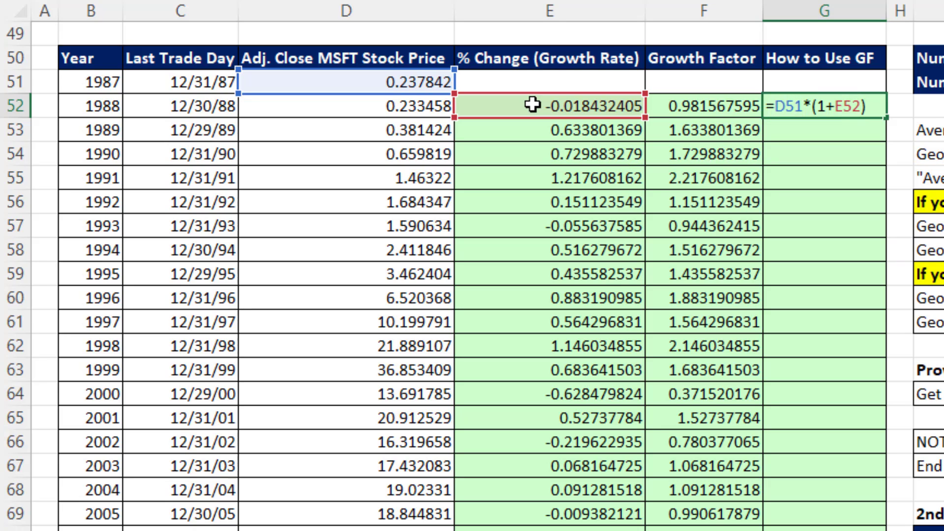
{"action": "key", "text": "ctrl+Return"}
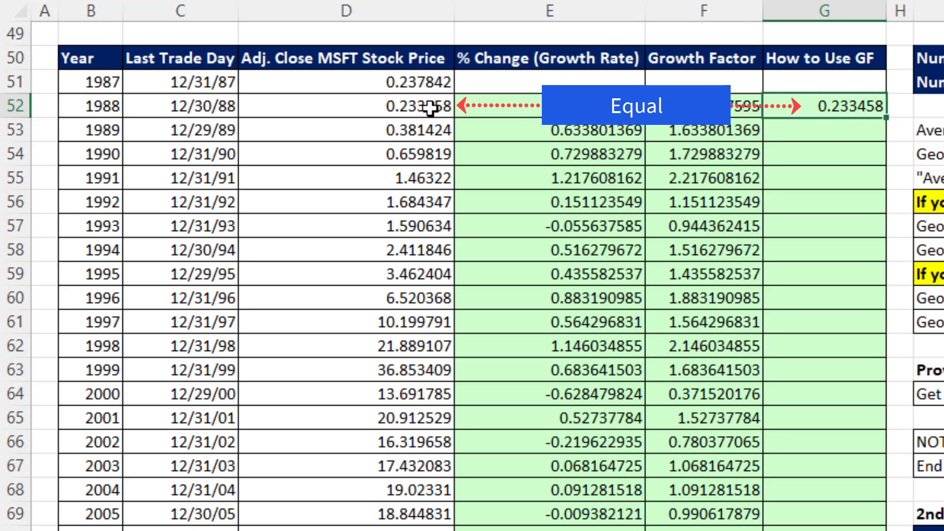
- Fill the How to Use GF formula down from G52 to the 2021 row and verify the formula in G85
{"action": "left_click_drag", "start_coordinate": [886, 120], "coordinate": [886, 143]}
{"action": "left_click", "coordinate": [452, 104]}
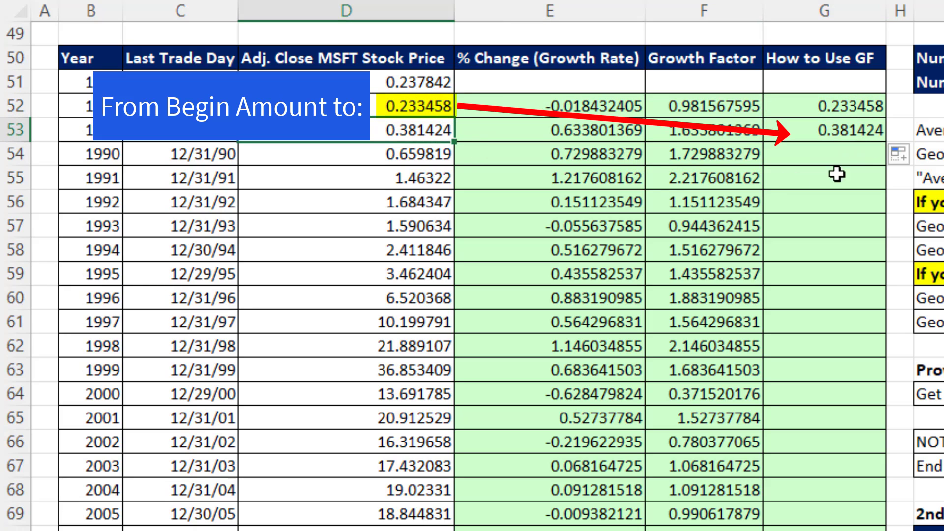
{"action": "left_click", "coordinate": [796, 129]}
{"action": "left_click_drag", "start_coordinate": [845, 134], "coordinate": [785, 530]}
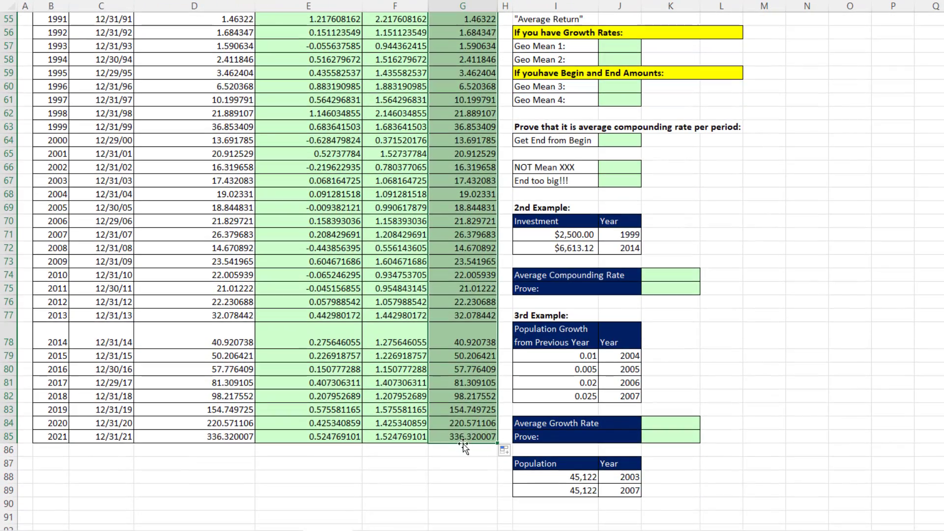
{"action": "left_click", "coordinate": [465, 437]}
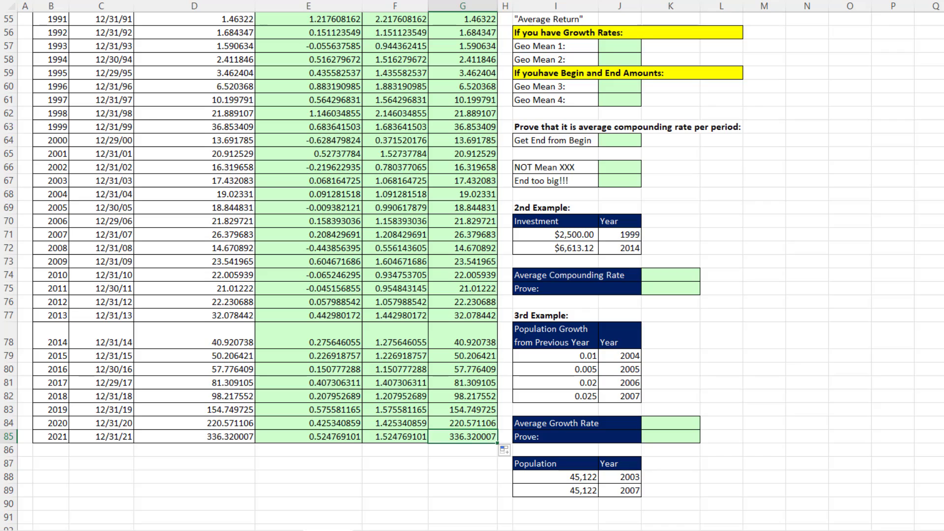
{"action": "key", "text": "F2"}
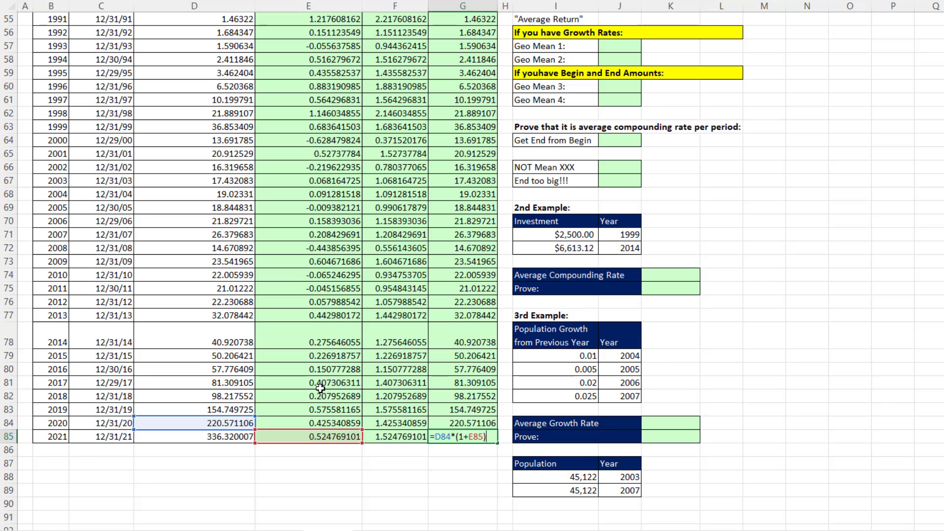
{"action": "key", "text": "Return"}
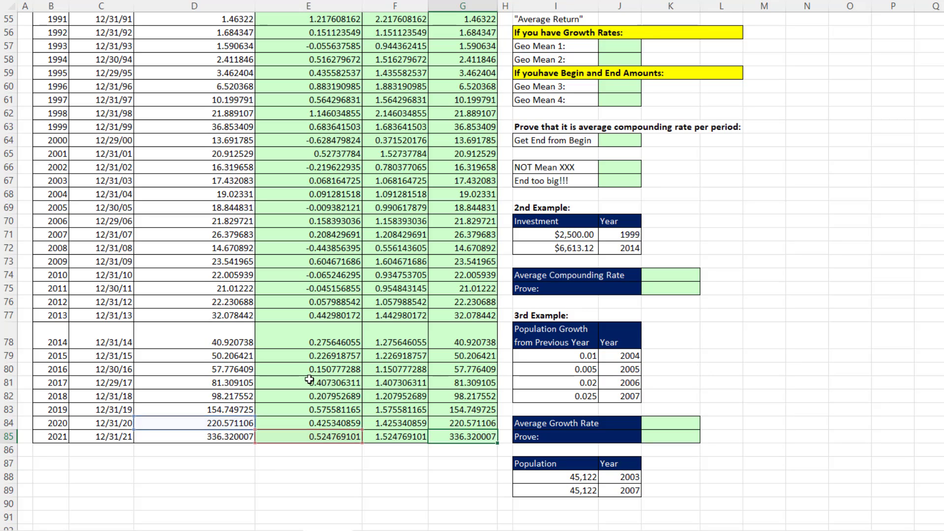
- Check the begin price in D51 and the end price in D85 of the MSFT stock price column
{"action": "scroll", "coordinate": [305, 344], "scroll_direction": "up", "scroll_amount": 6}
{"action": "left_click", "coordinate": [233, 209]}
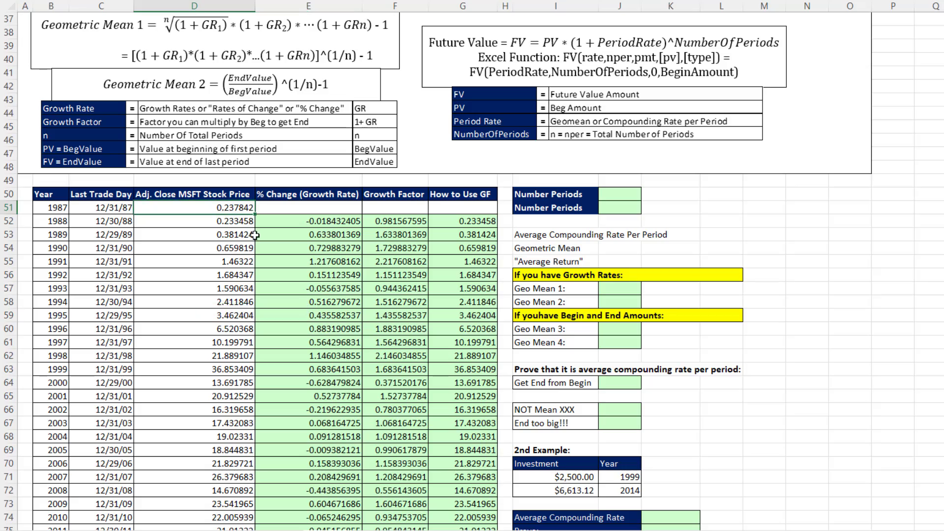
{"action": "key", "text": "ctrl+shift+Down"}
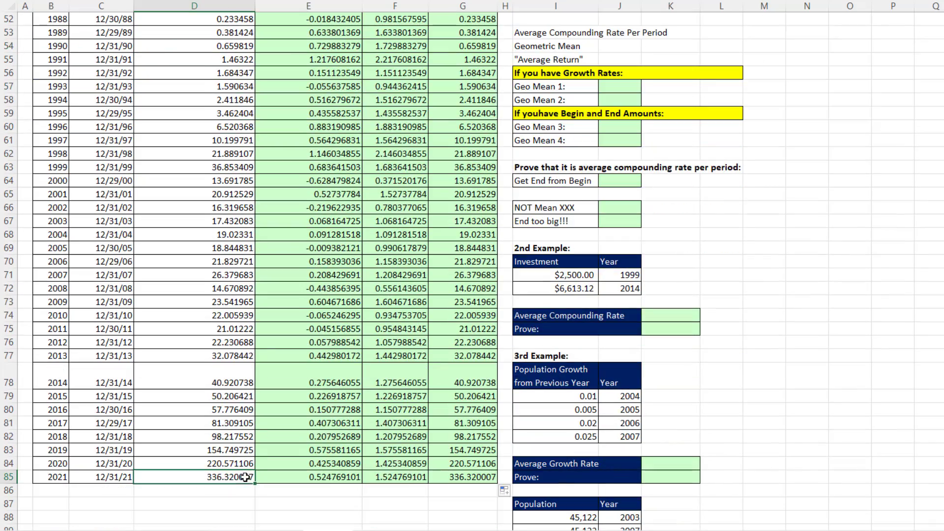
{"action": "scroll", "coordinate": [369, 448], "scroll_direction": "up", "scroll_amount": 4}
{"action": "scroll", "coordinate": [371, 447], "scroll_direction": "up", "scroll_amount": 2}
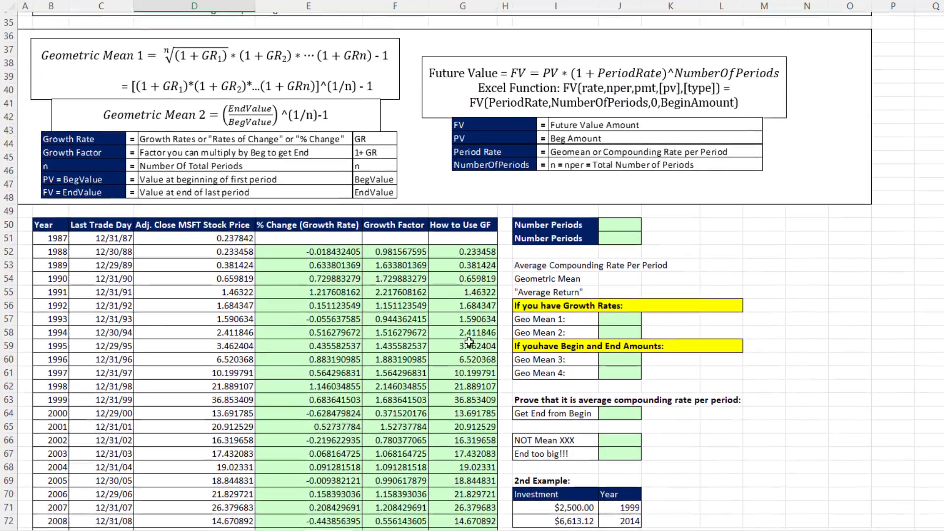
- Count the number of periods in J50 from the growth rate rows with =ROWS(E52:E85)
{"action": "left_click", "coordinate": [619, 236]}
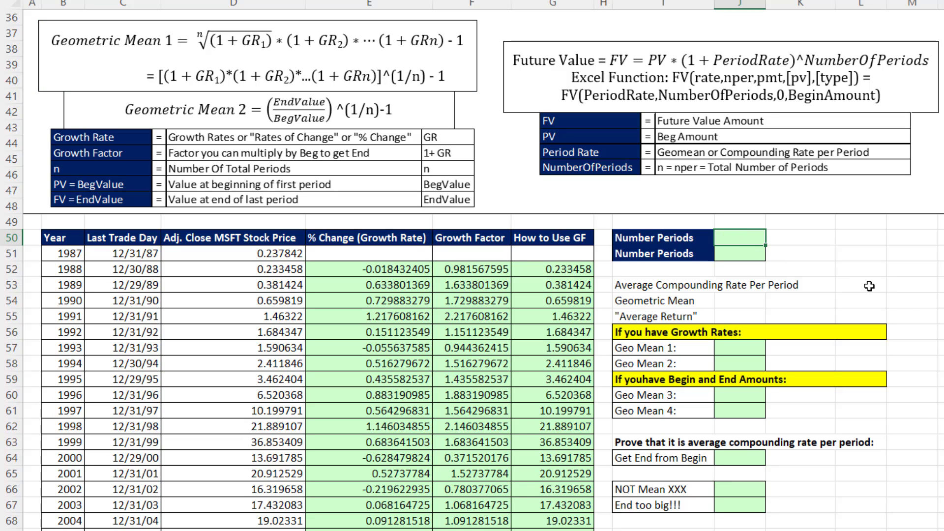
{"action": "type", "text": "=rows"}
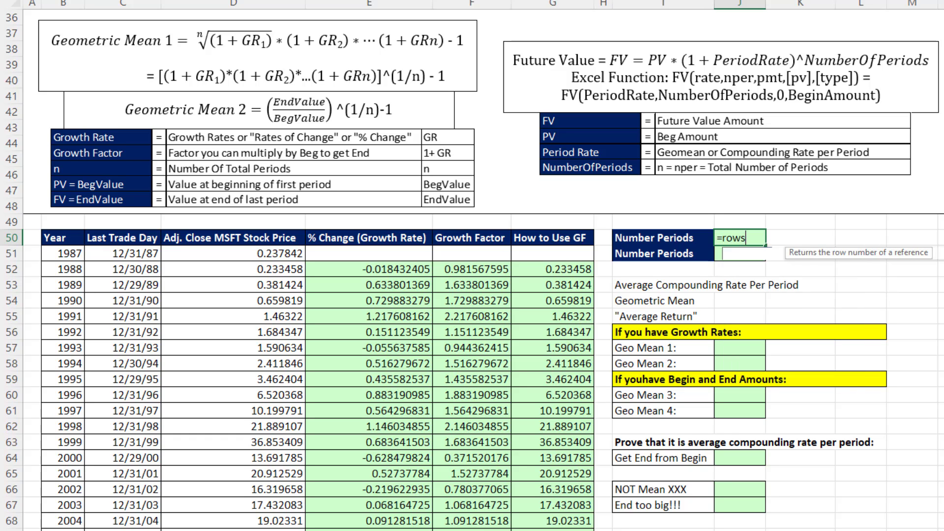
{"action": "key", "text": "Tab"}
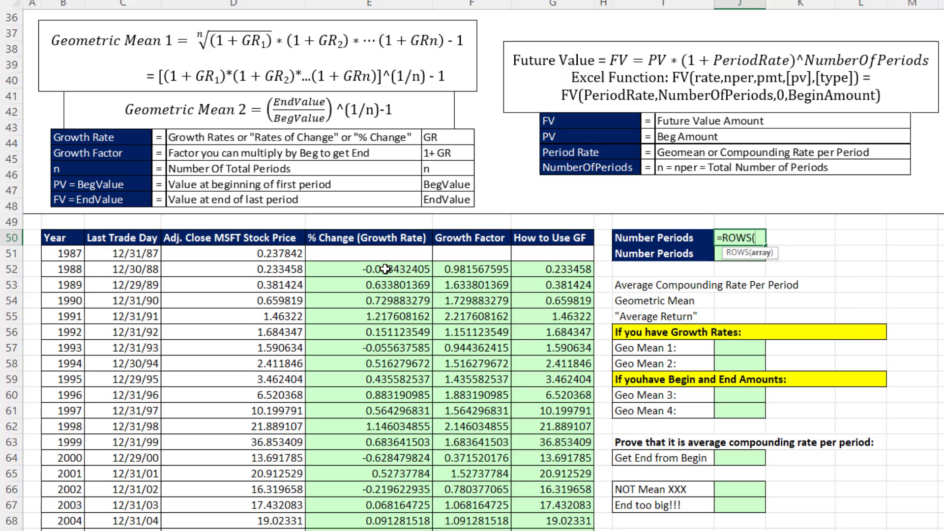
{"action": "left_click_drag", "start_coordinate": [385, 269], "coordinate": [341, 476]}
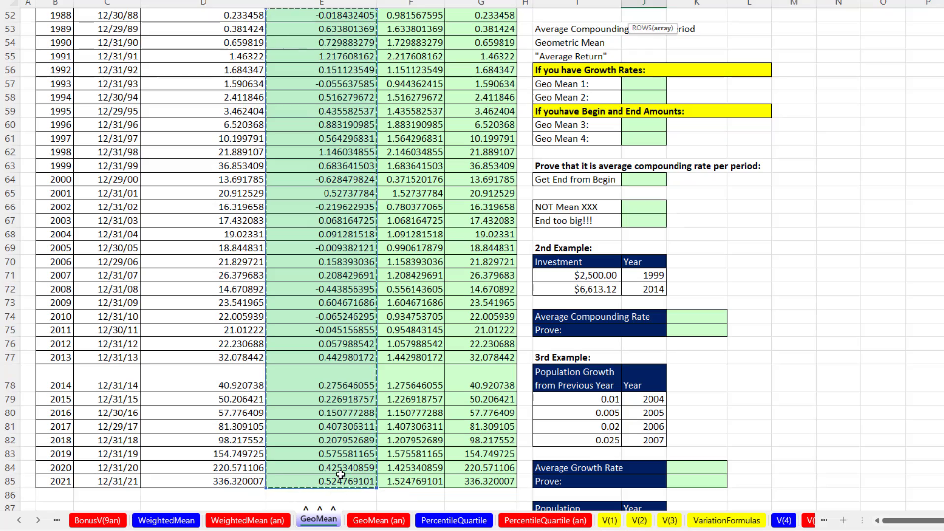
{"action": "scroll", "coordinate": [349, 426], "scroll_direction": "up", "scroll_amount": 5}
{"action": "scroll", "coordinate": [348, 426], "scroll_direction": "up", "scroll_amount": 1}
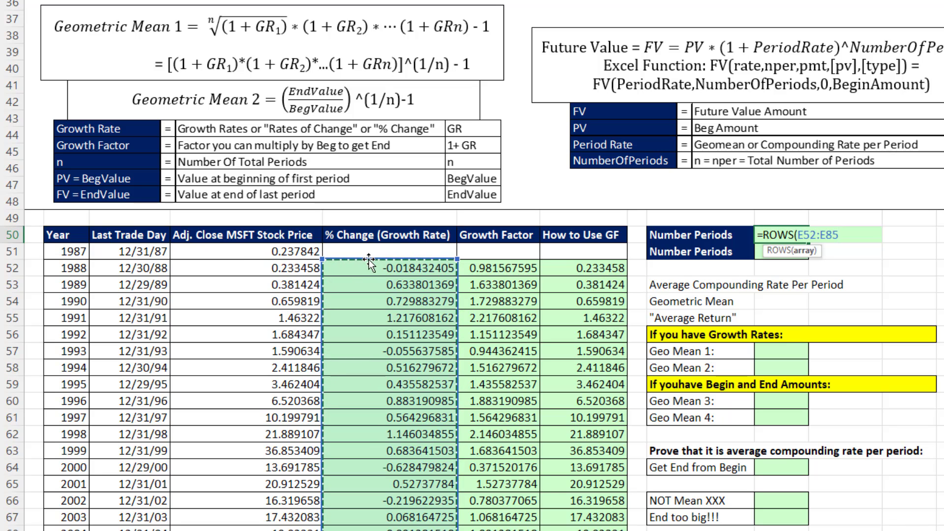
{"action": "key", "text": "Return"}
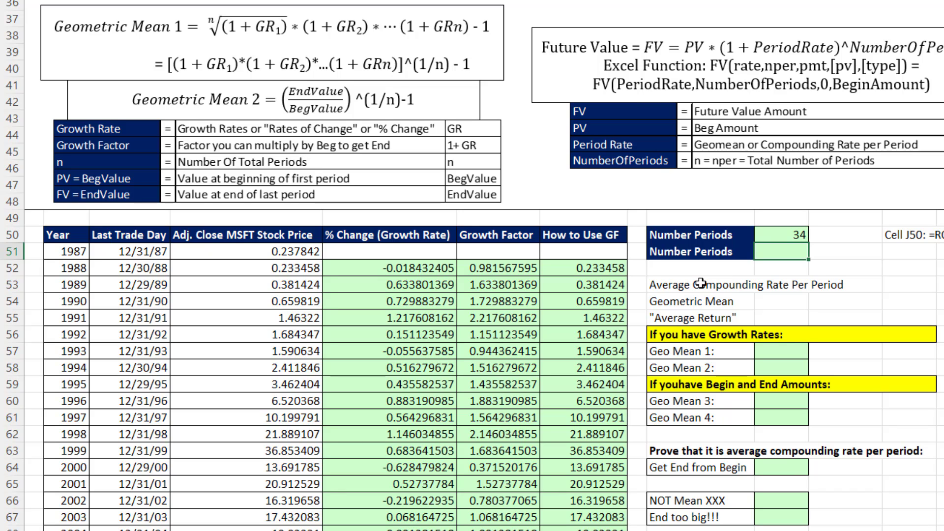
- Calculate the number of periods in J51 as the last year minus the first year with =B85-B51
{"action": "type", "text": "="}
{"action": "scroll", "coordinate": [668, 255], "scroll_direction": "down", "scroll_amount": 5}
{"action": "scroll", "coordinate": [120, 529], "scroll_direction": "down", "scroll_amount": 2}
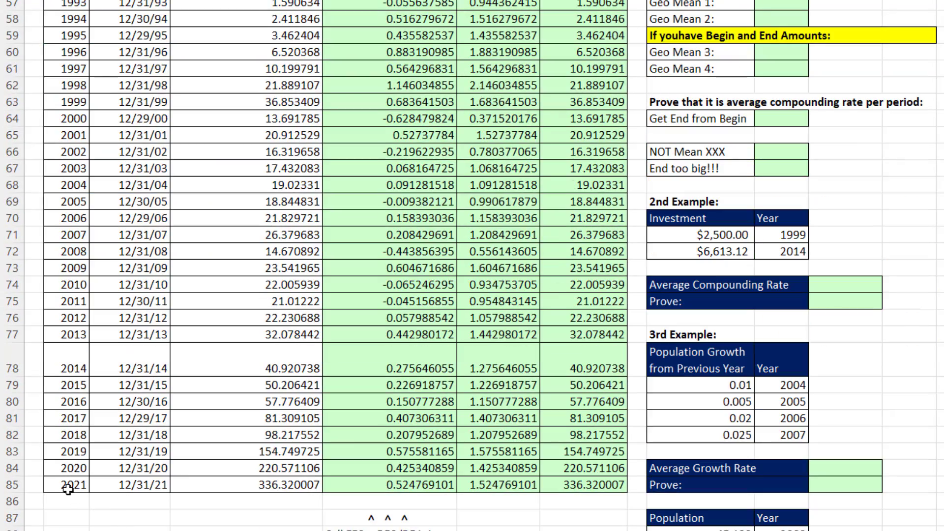
{"action": "key", "text": "Escape"}
{"action": "scroll", "coordinate": [133, 491], "scroll_direction": "up", "scroll_amount": 4}
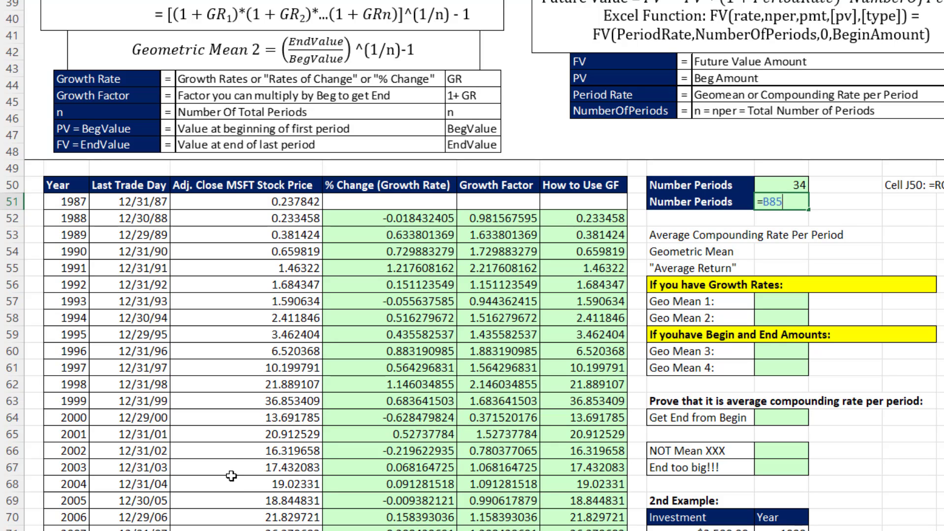
{"action": "type", "text": "-"}
{"action": "left_click", "coordinate": [68, 201]}
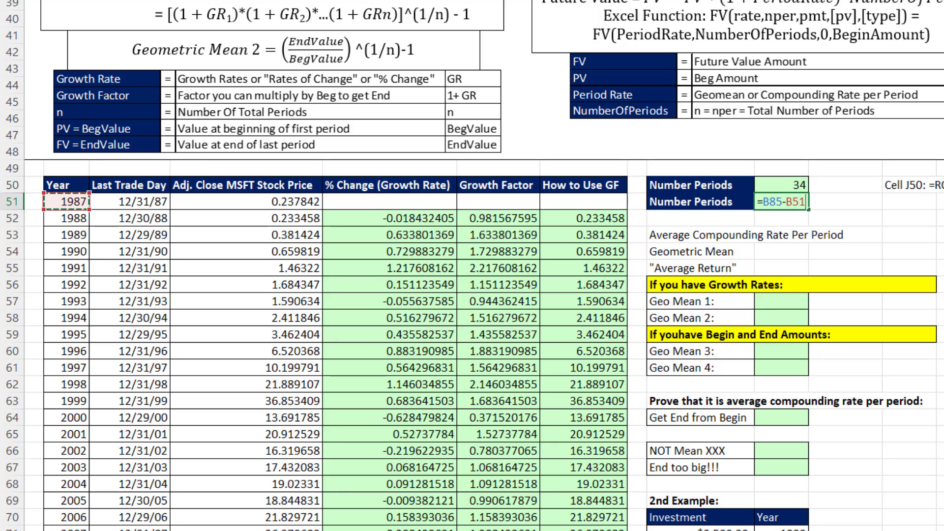
{"action": "key", "text": "Return"}
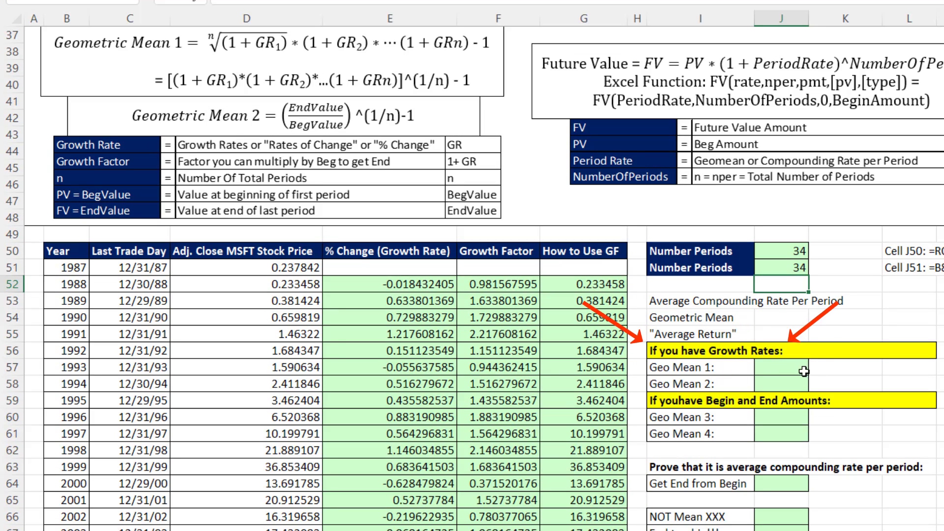
- Start the Geo Mean 1 formula in J57 with the product of all growth factors, =PRODUCT(1+E52:E85)
{"action": "left_click", "coordinate": [760, 368]}
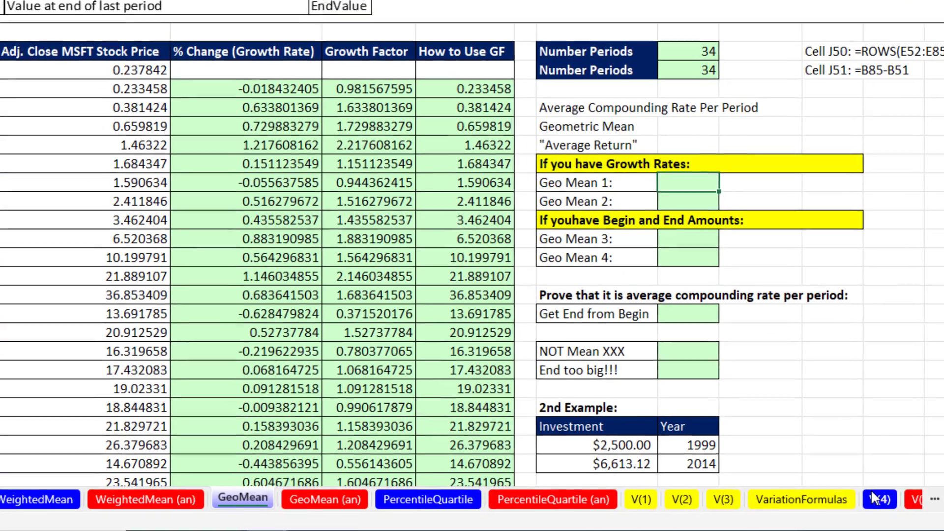
{"action": "type", "text": "=prod"}
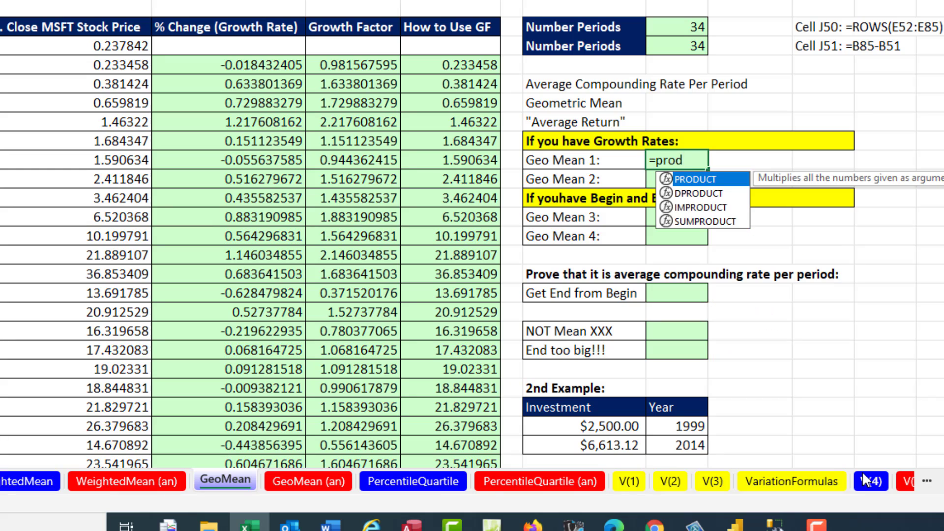
{"action": "key", "text": "Tab"}
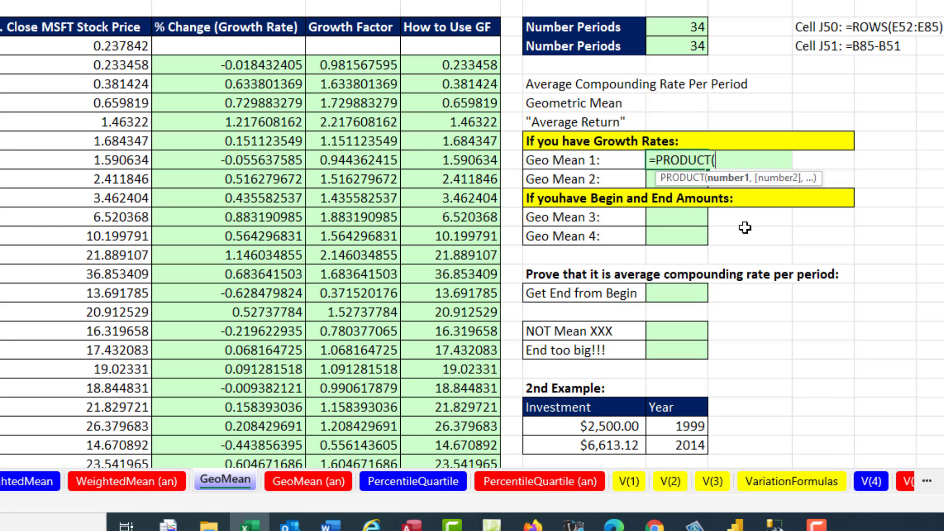
{"action": "type", "text": "1+"}
{"action": "left_click", "coordinate": [218, 67]}
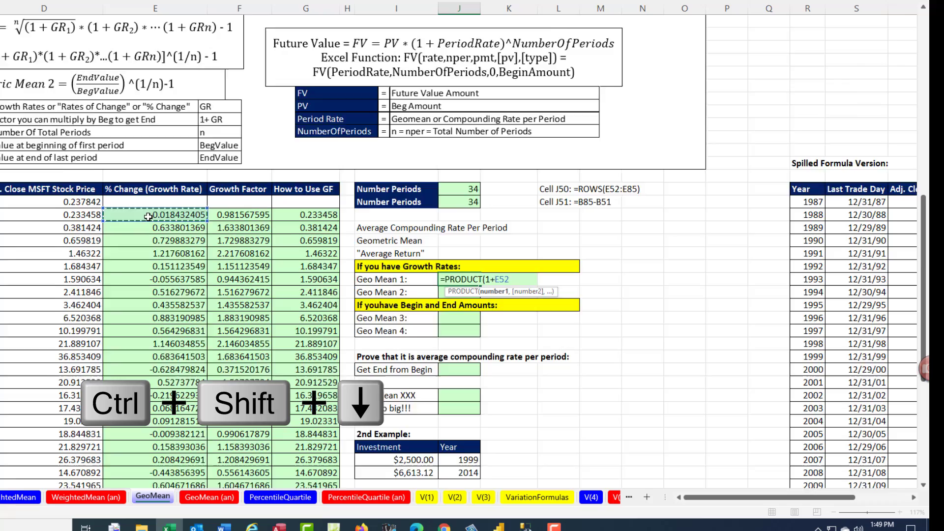
{"action": "key", "text": "ctrl+shift+Down"}
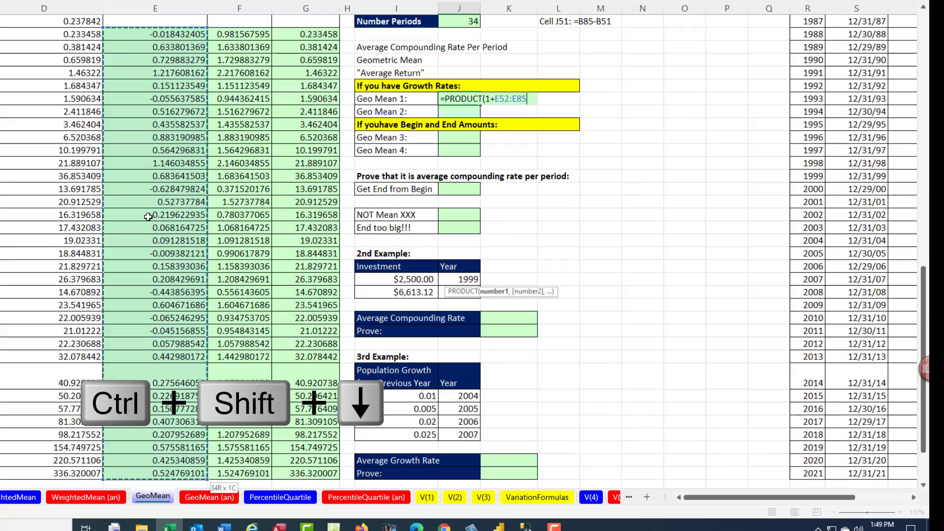
{"action": "type", "text": ")"}
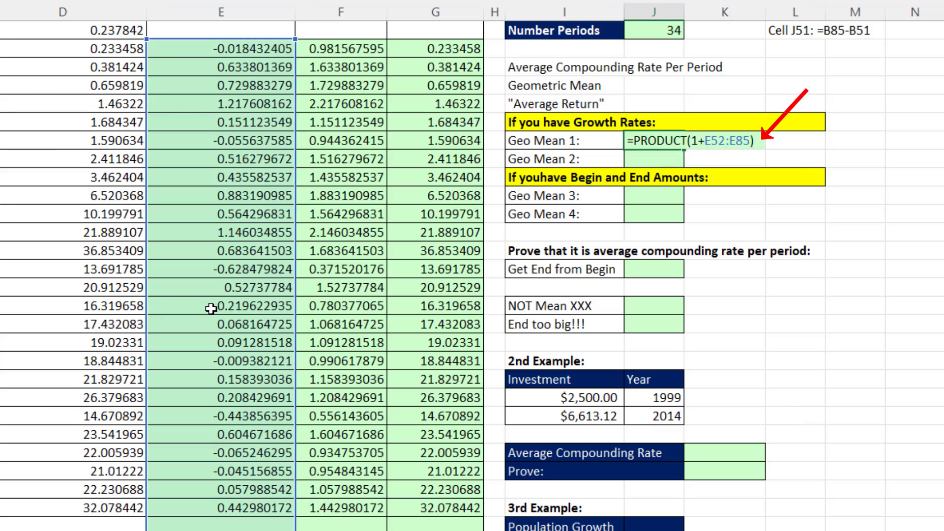
- Complete the Geo Mean 1 formula by appending ^(1/J51)-1 to the product, and enter it
{"action": "scroll", "coordinate": [401, 358], "scroll_direction": "up", "scroll_amount": 3}
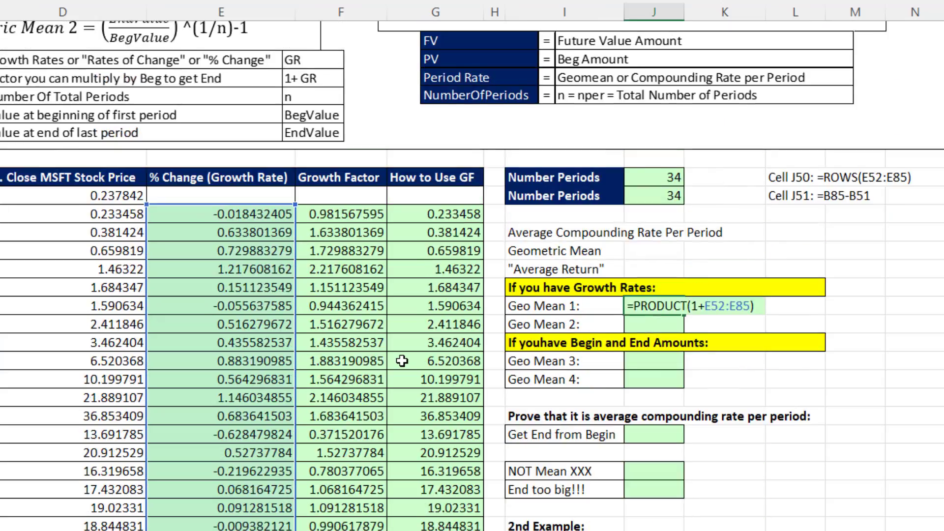
{"action": "scroll", "coordinate": [402, 361], "scroll_direction": "up", "scroll_amount": 2}
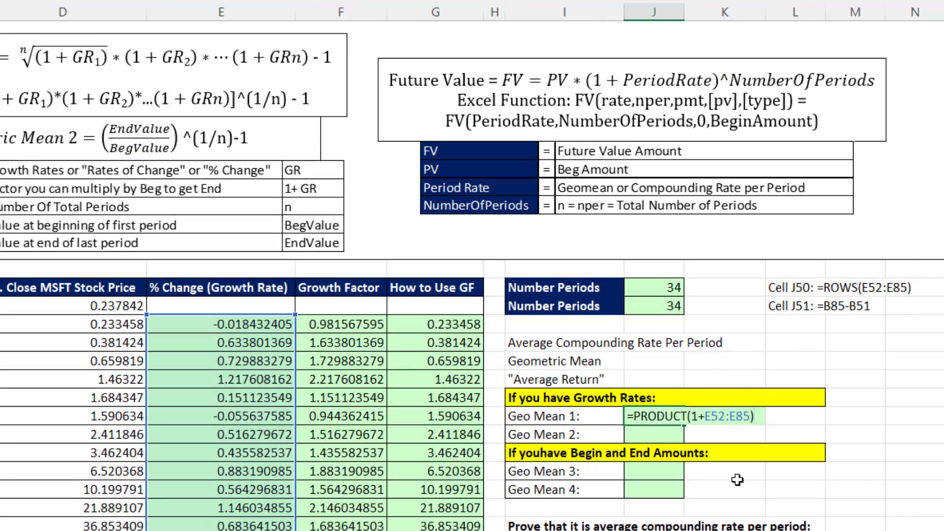
{"action": "type", "text": "^("}
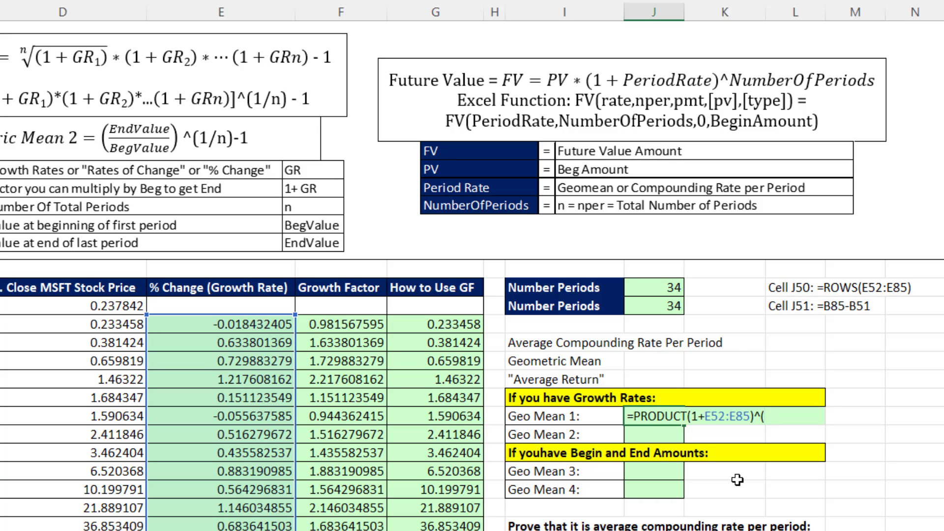
{"action": "type", "text": "1/"}
{"action": "left_click", "coordinate": [672, 309]}
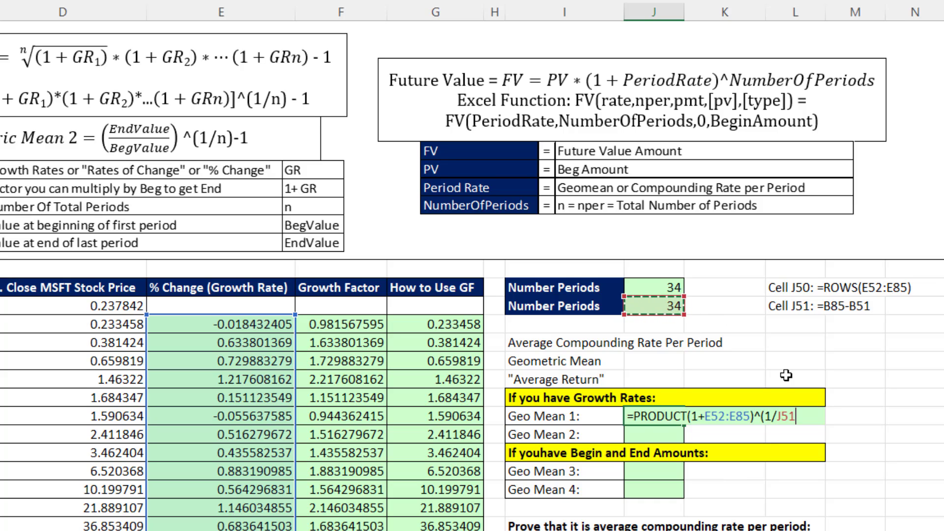
{"action": "type", "text": ")-1"}
{"action": "key", "text": "Return"}
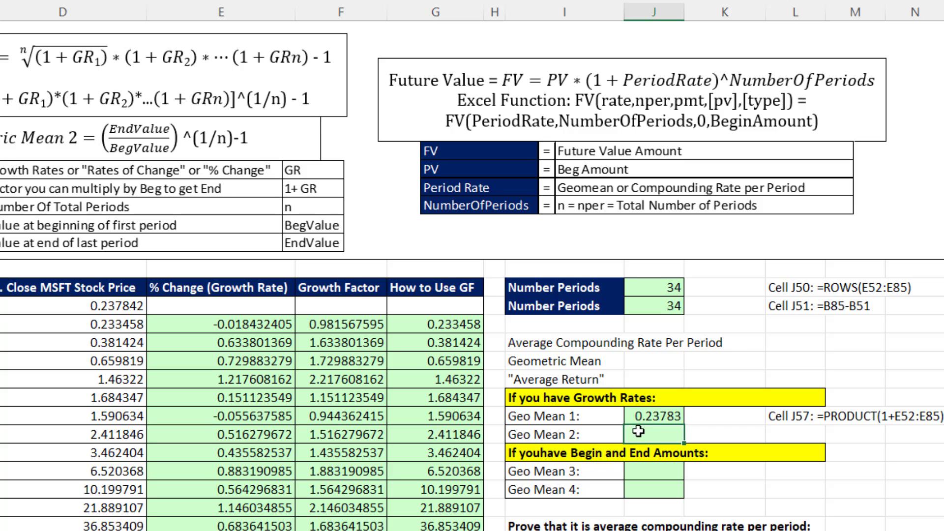
- Calculate Get End from Begin in J64 with =D51*(1+J57)^J51 and compare it with the 2021 price
{"action": "scroll", "coordinate": [481, 452], "scroll_direction": "up", "scroll_amount": 4}
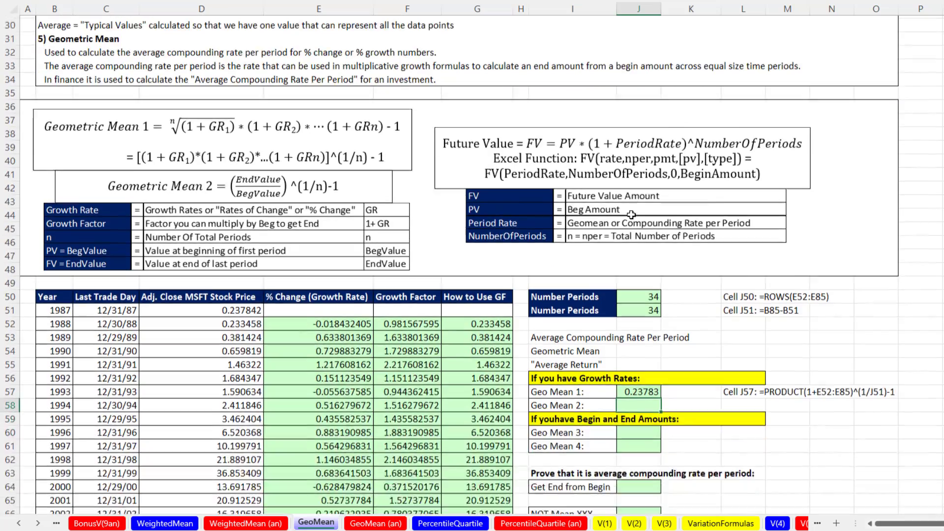
{"action": "scroll", "coordinate": [632, 215], "scroll_direction": "down", "scroll_amount": 3}
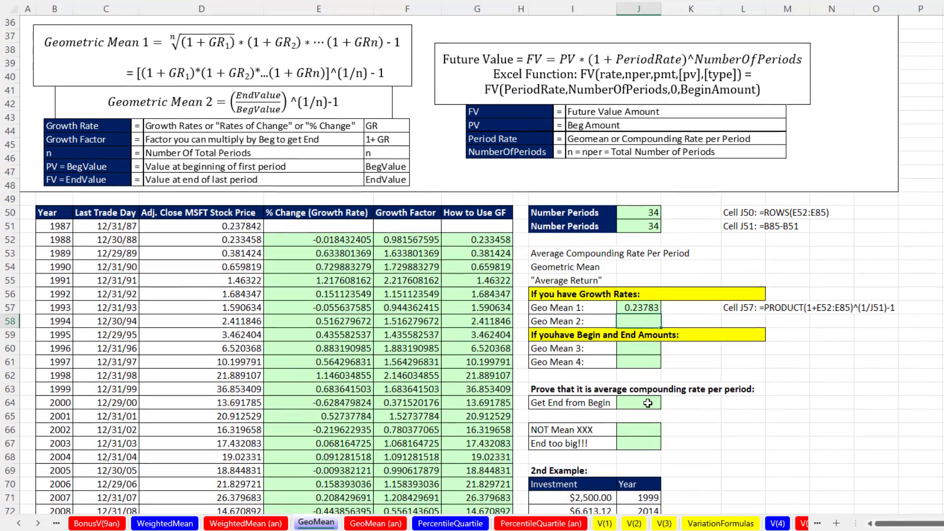
{"action": "left_click", "coordinate": [639, 393]}
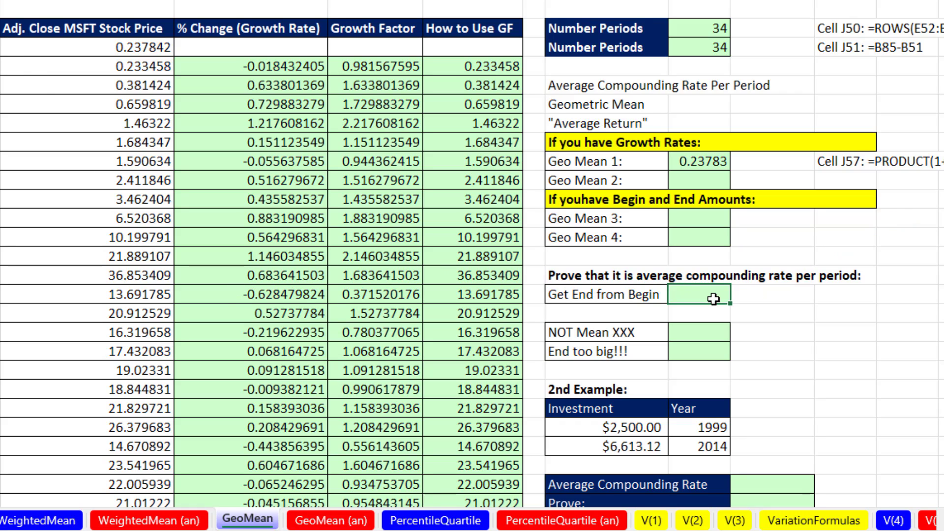
{"action": "type", "text": "="}
{"action": "left_click", "coordinate": [91, 50]}
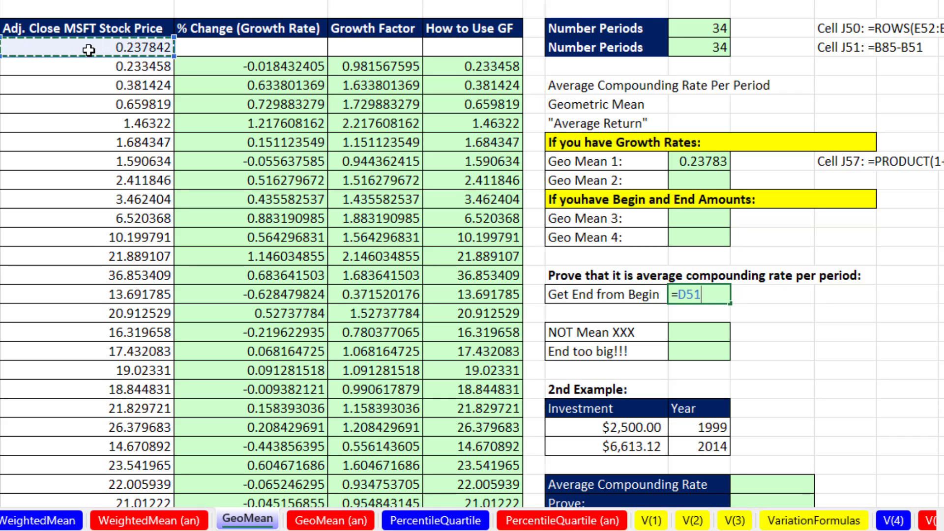
{"action": "type", "text": "*"}
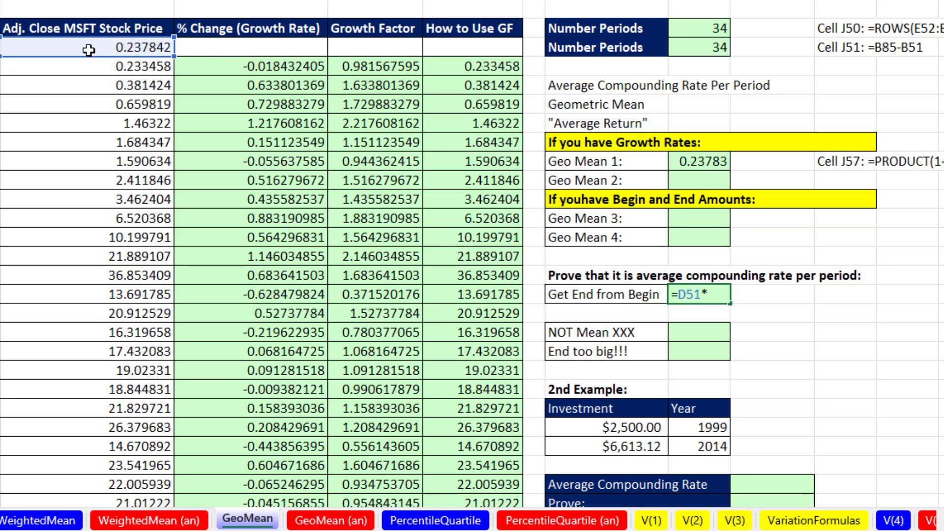
{"action": "type", "text": "(1+"}
{"action": "left_click", "coordinate": [697, 162]}
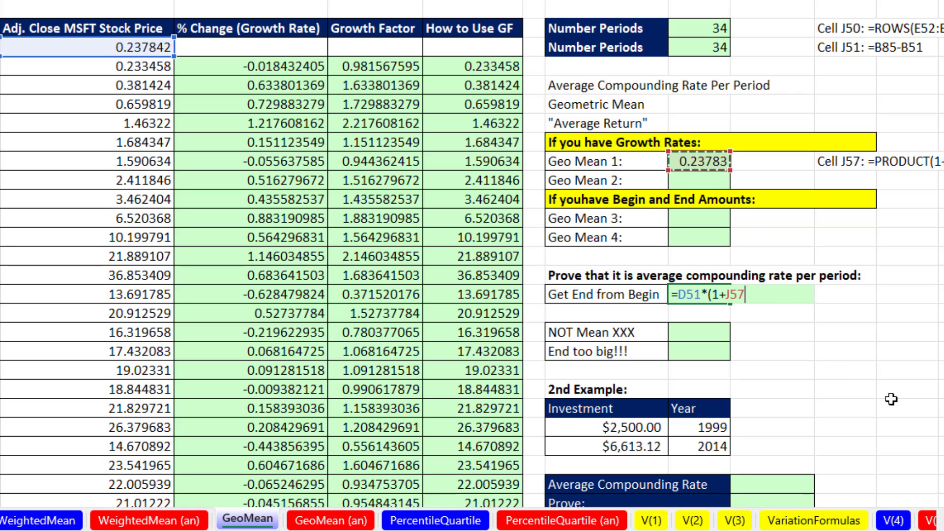
{"action": "type", "text": ")"}
{"action": "type", "text": "^"}
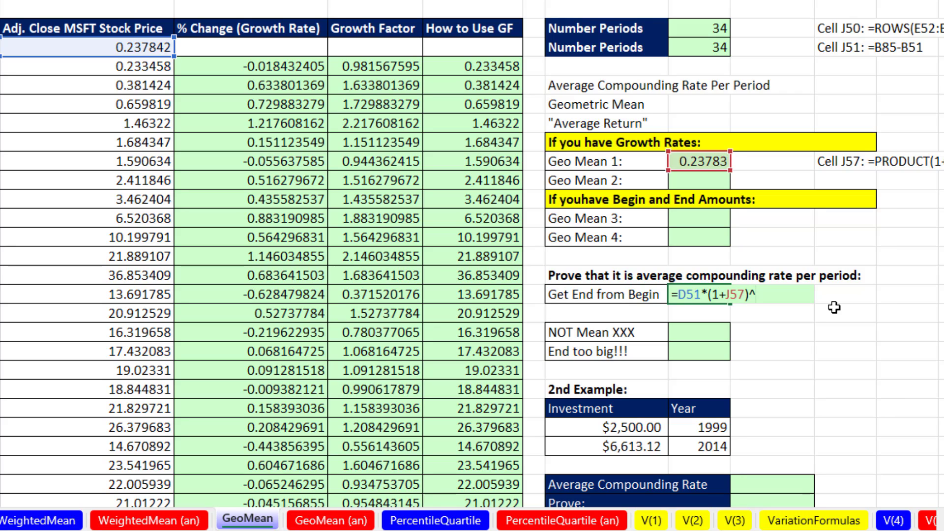
{"action": "left_click", "coordinate": [712, 54]}
{"action": "key", "text": "Return"}
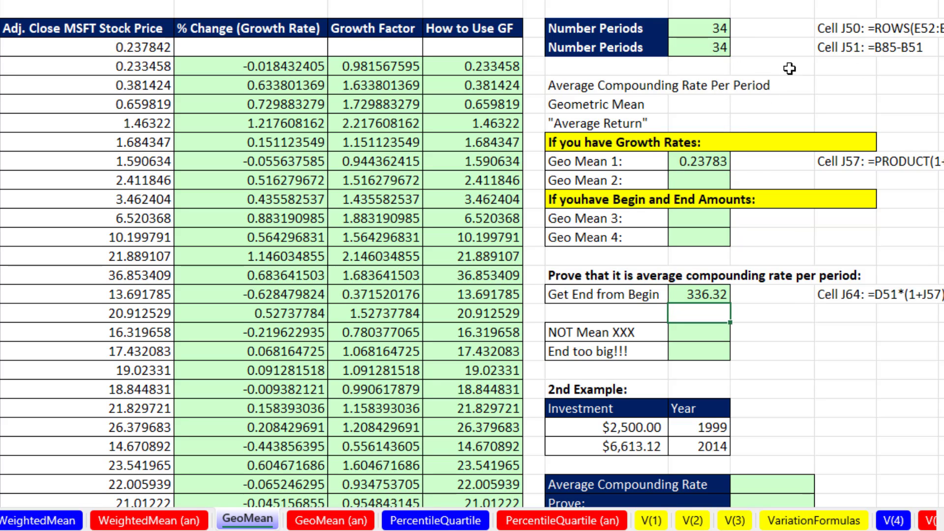
{"action": "scroll", "coordinate": [442, 295], "scroll_direction": "down", "scroll_amount": 7}
{"action": "scroll", "coordinate": [295, 442], "scroll_direction": "up", "scroll_amount": 3}
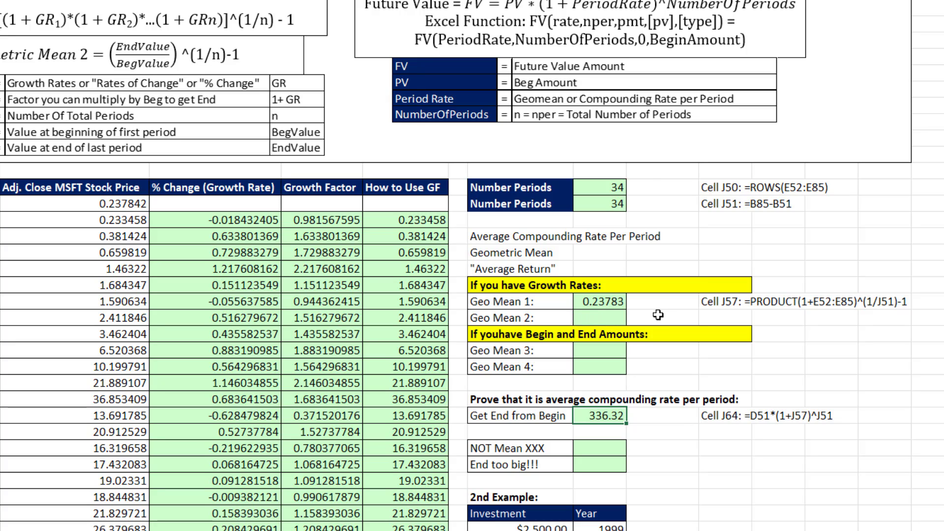
- Calculate Geo Mean 2 in J58 from the growth rates with =GEOMEAN(1+E52:E85)-1
{"action": "left_click", "coordinate": [616, 301]}
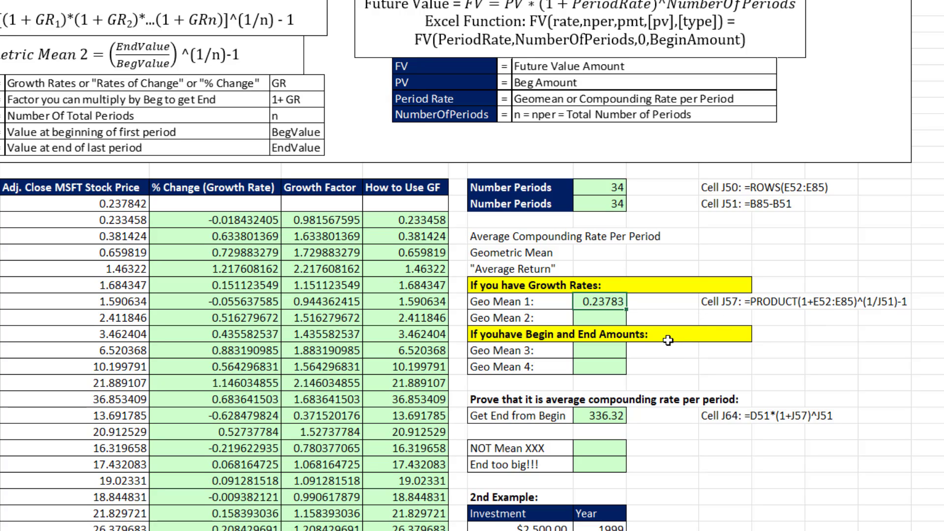
{"action": "double_click", "coordinate": [604, 323]}
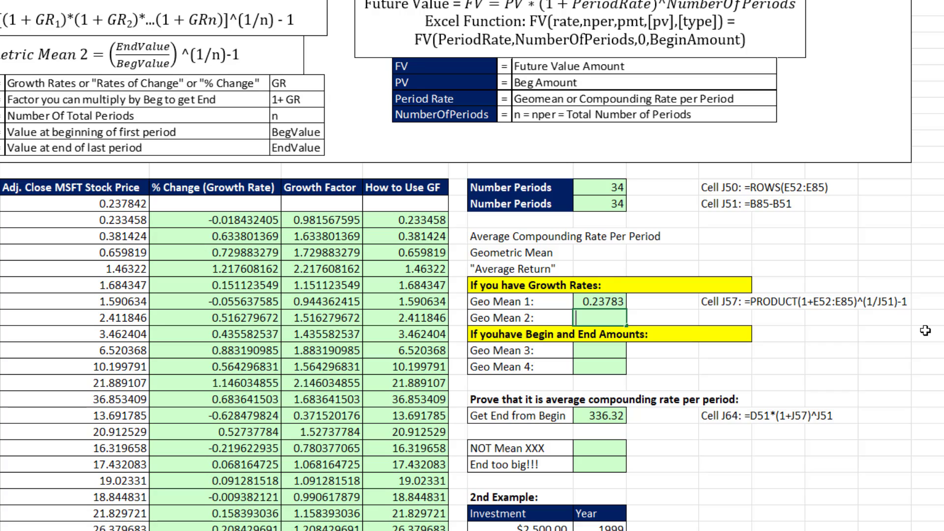
{"action": "type", "text": "=ge"}
{"action": "key", "text": "Tab"}
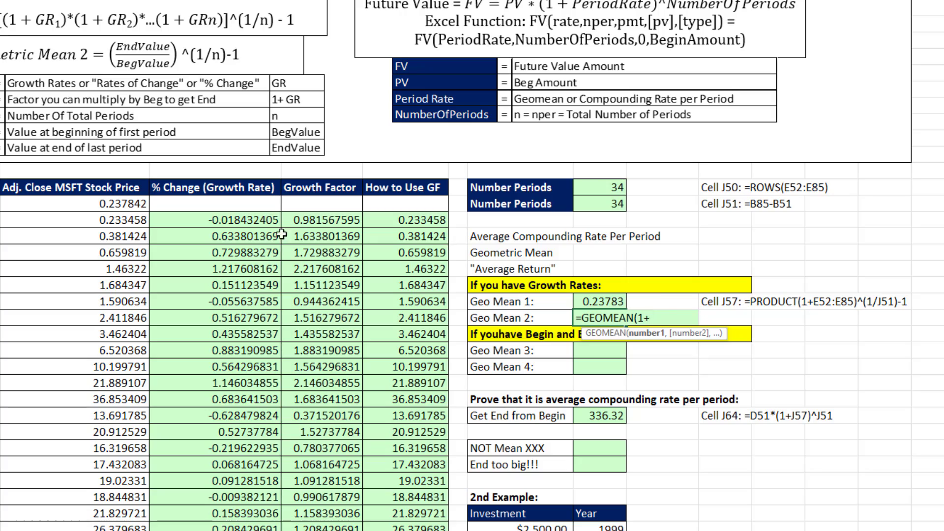
{"action": "left_click_drag", "start_coordinate": [266, 221], "coordinate": [232, 528]}
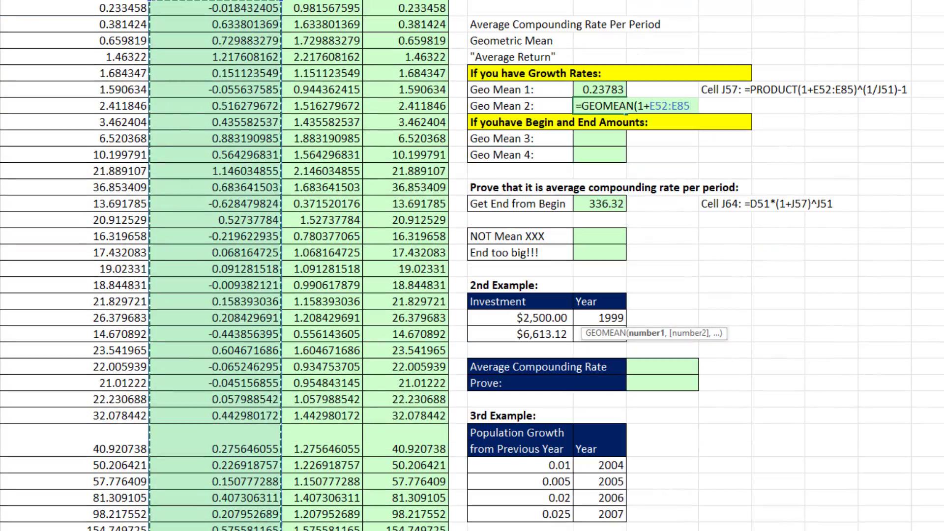
{"action": "scroll", "coordinate": [722, 385], "scroll_direction": "up", "scroll_amount": 4}
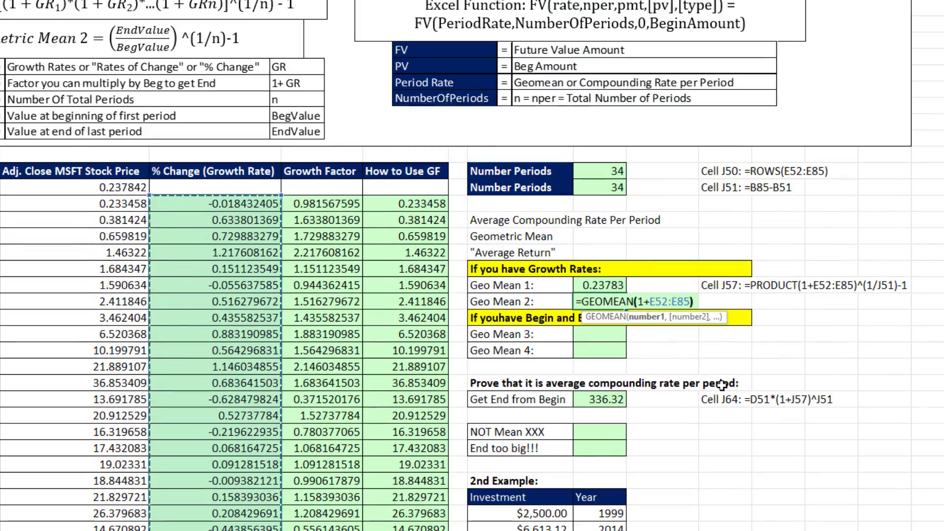
{"action": "type", "text": ")-1"}
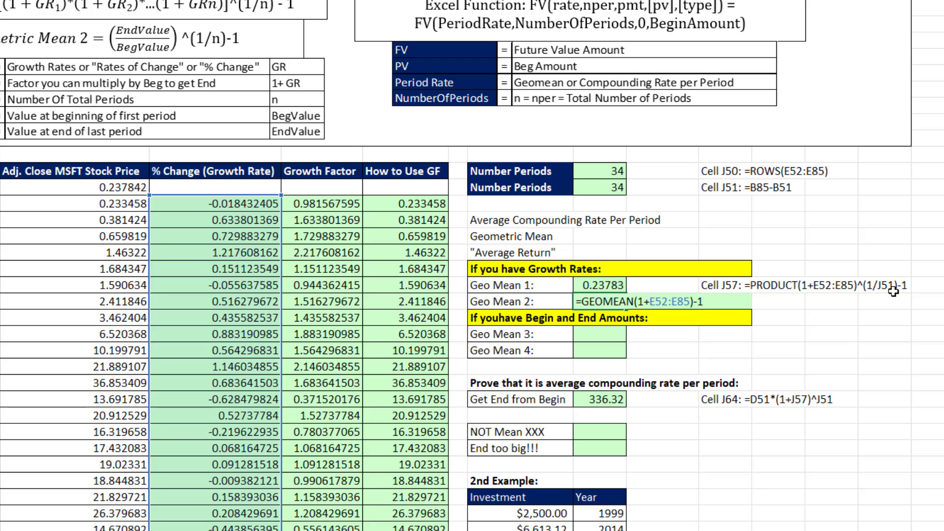
{"action": "key", "text": "Return"}
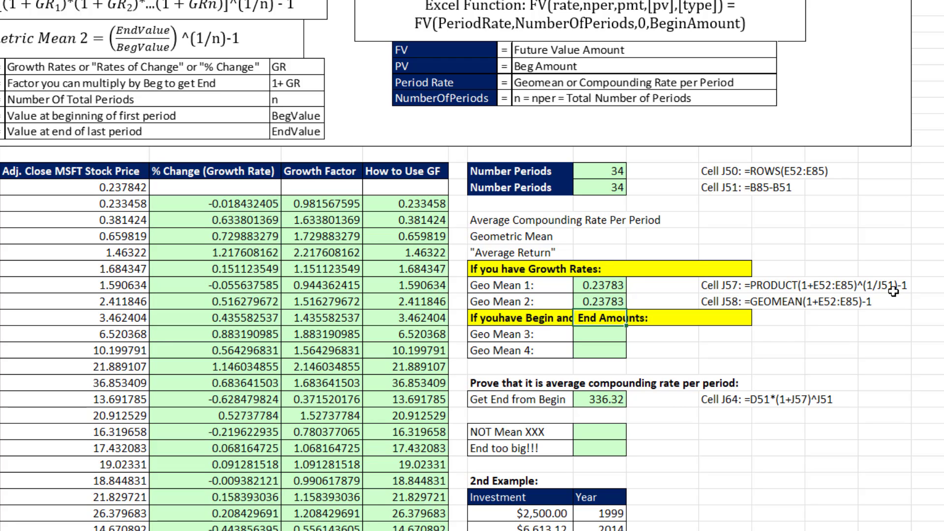
- Start the Geo Mean 3 formula in J60 with the end price divided by the beginning price, =(D85/D51)
{"action": "key", "text": "Down"}
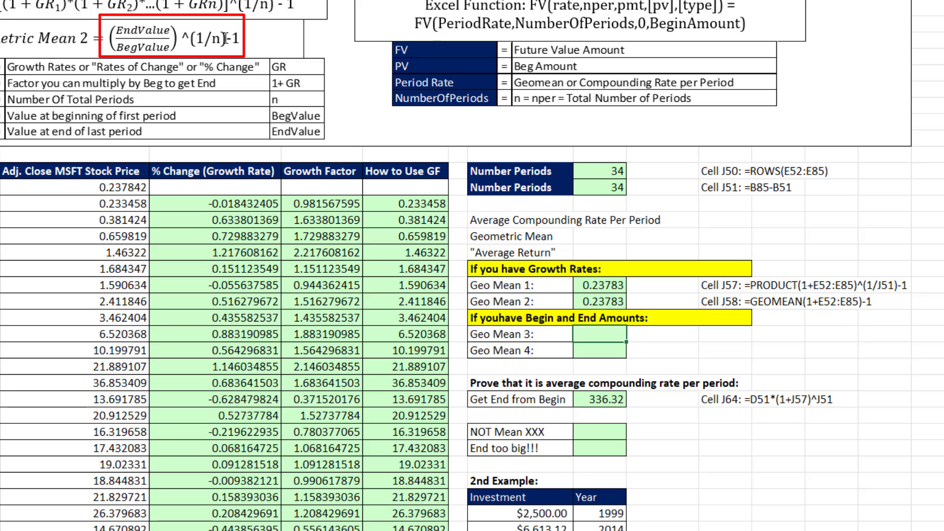
{"action": "type", "text": "="}
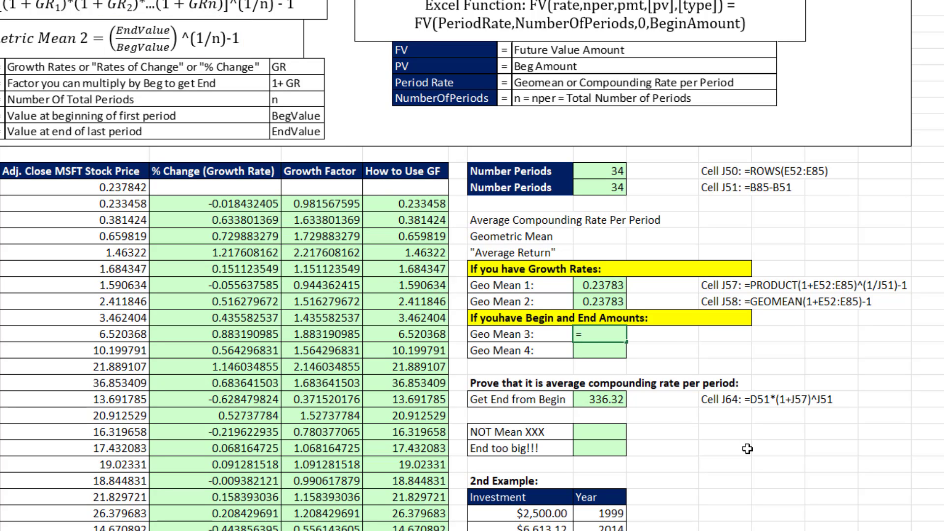
{"action": "type", "text": "("}
{"action": "scroll", "coordinate": [125, 467], "scroll_direction": "down", "scroll_amount": 6}
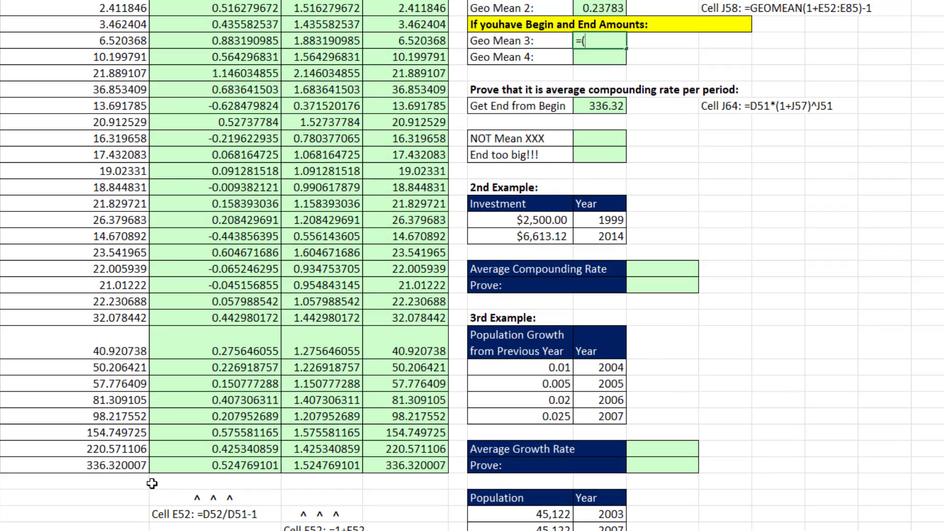
{"action": "left_click", "coordinate": [125, 465]}
{"action": "scroll", "coordinate": [619, 286], "scroll_direction": "up", "scroll_amount": 5}
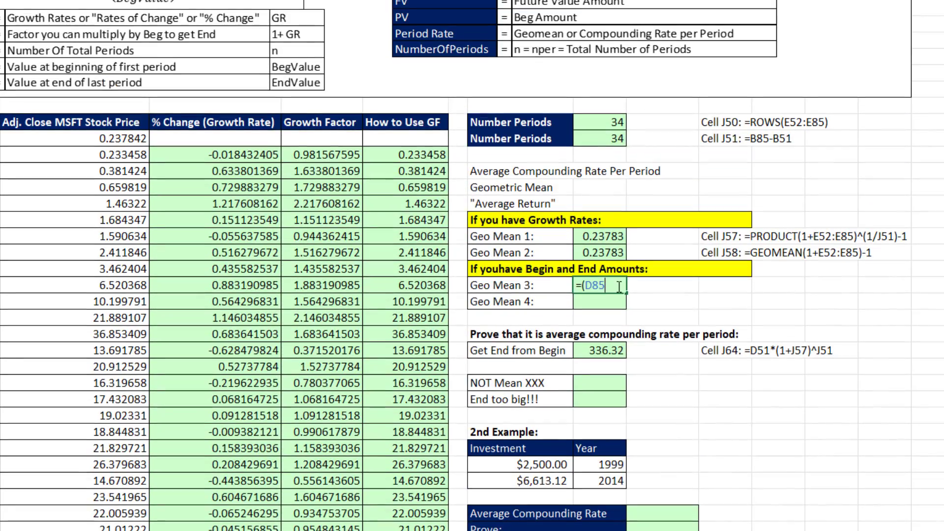
{"action": "type", "text": "/"}
{"action": "left_click", "coordinate": [112, 141]}
{"action": "type", "text": ")"}
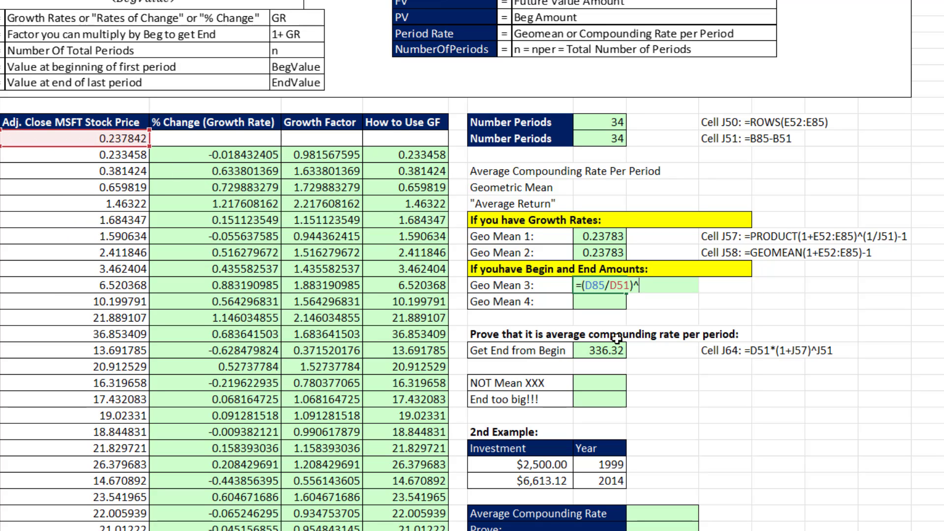
- Complete the Geo Mean 3 formula by appending ^(1/J51)-1 to the price ratio, and enter it
{"action": "type", "text": "^(1/"}
{"action": "left_click", "coordinate": [611, 136]}
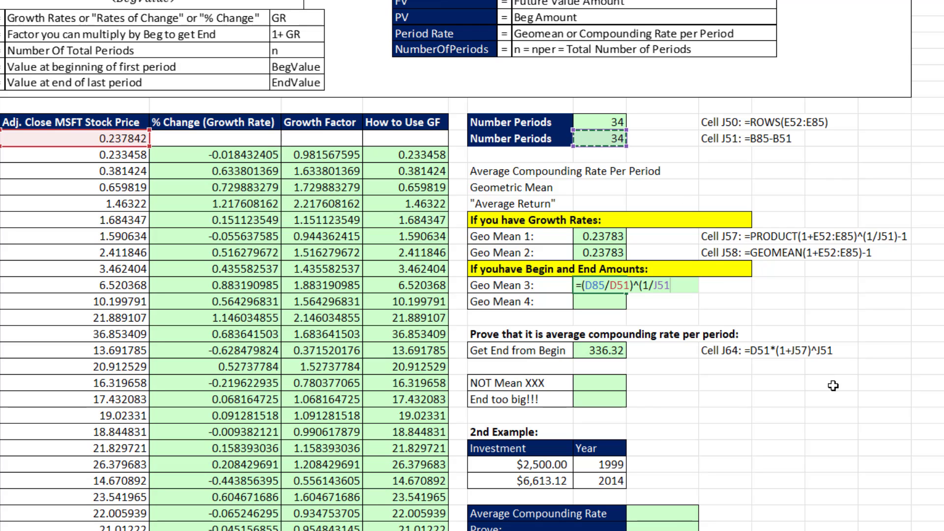
{"action": "type", "text": ")"}
{"action": "scroll", "coordinate": [833, 385], "scroll_direction": "up", "scroll_amount": 2}
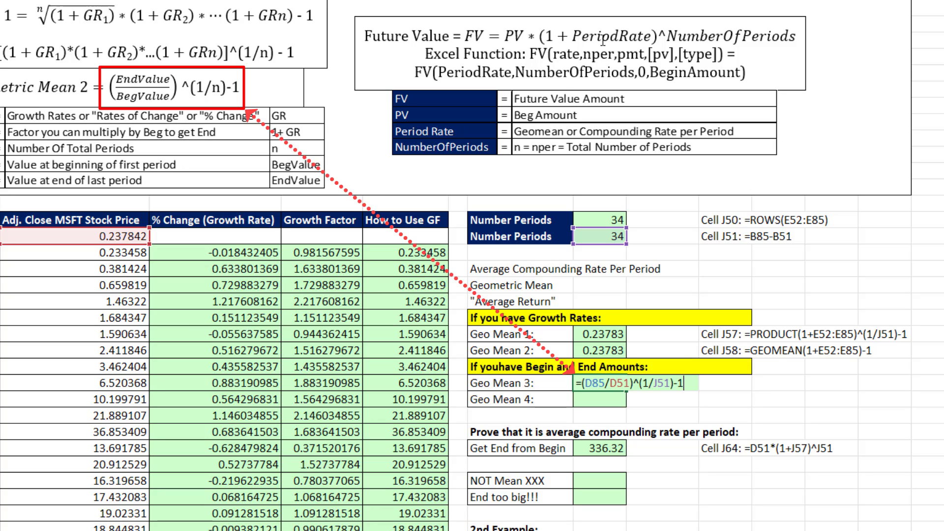
{"action": "key", "text": "Return"}
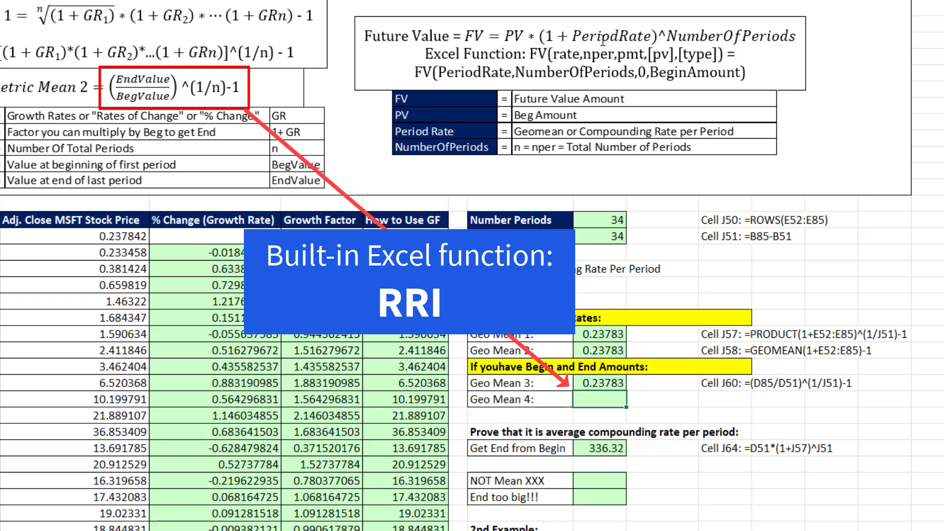
- Calculate Geo Mean 4 in J61 from the number of periods, begin price and end price with =RRI(J51,D51,D85)
{"action": "type", "text": "=rri"}
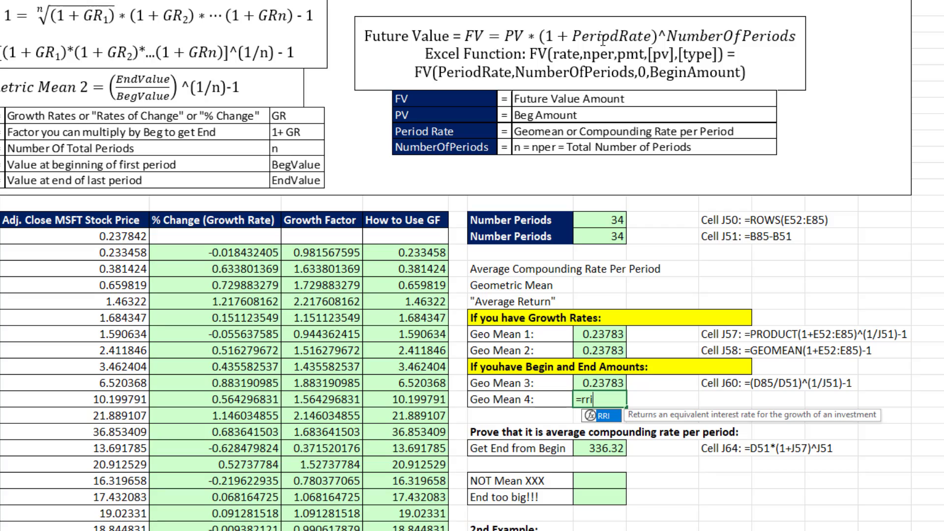
{"action": "key", "text": "Tab"}
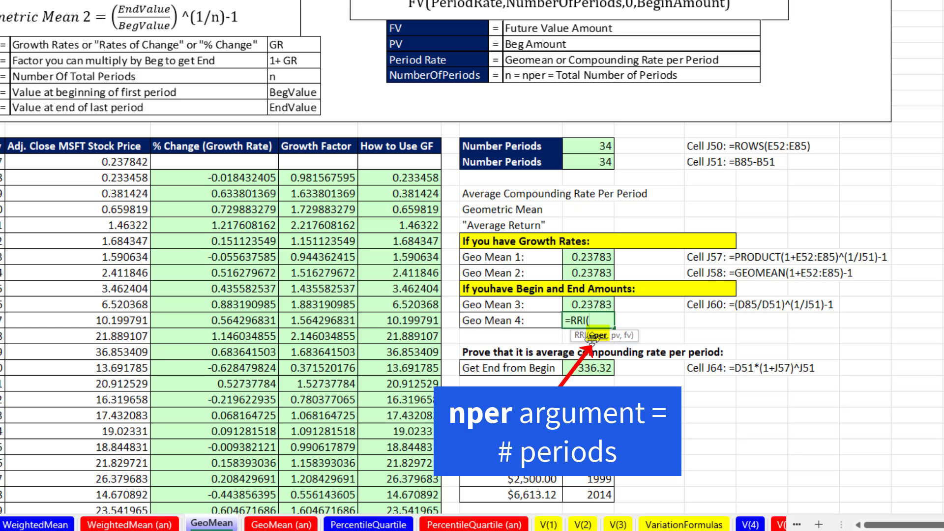
{"action": "left_click", "coordinate": [596, 164]}
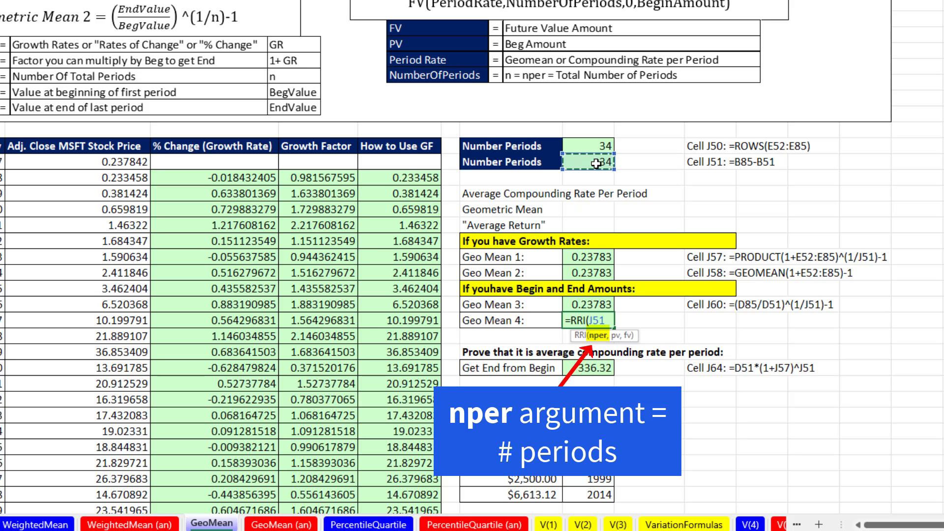
{"action": "type", "text": ","}
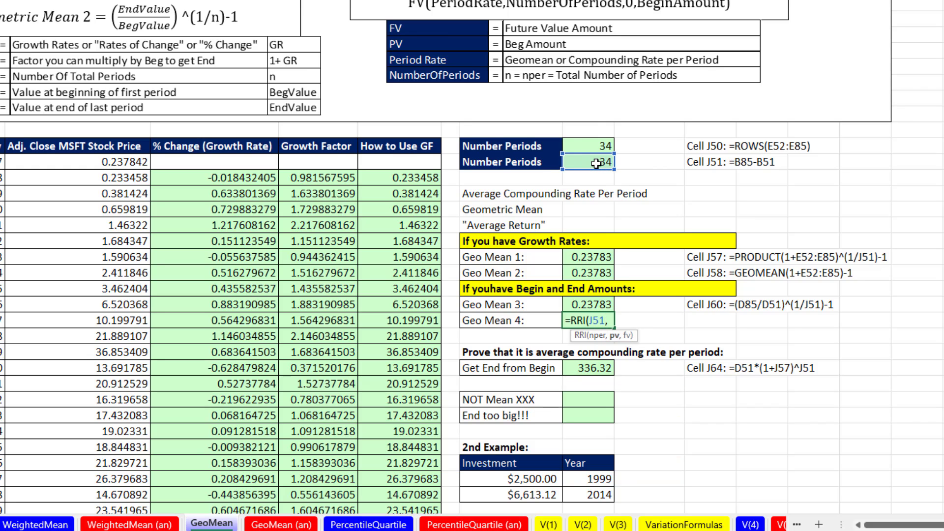
{"action": "left_click", "coordinate": [131, 162]}
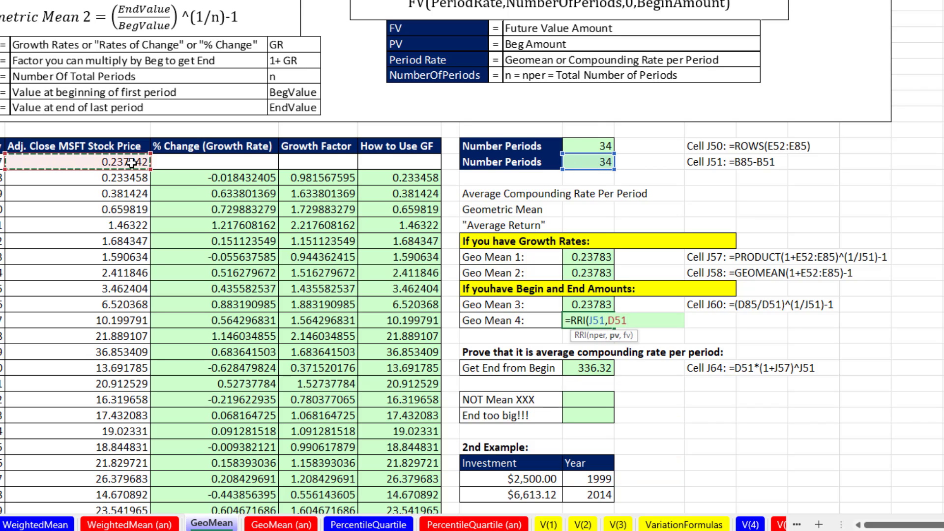
{"action": "type", "text": ","}
{"action": "scroll", "coordinate": [180, 338], "scroll_direction": "down", "scroll_amount": 6}
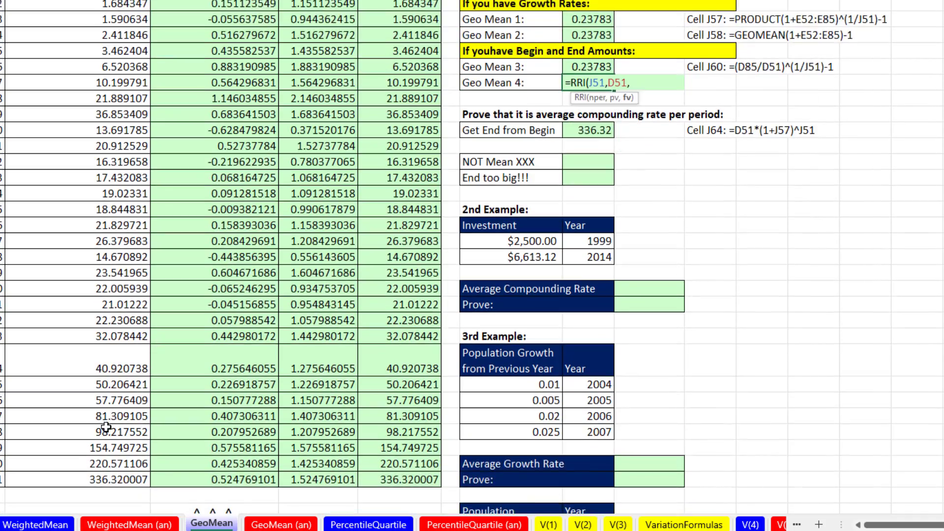
{"action": "left_click", "coordinate": [100, 433]}
{"action": "scroll", "coordinate": [269, 434], "scroll_direction": "up", "scroll_amount": 5}
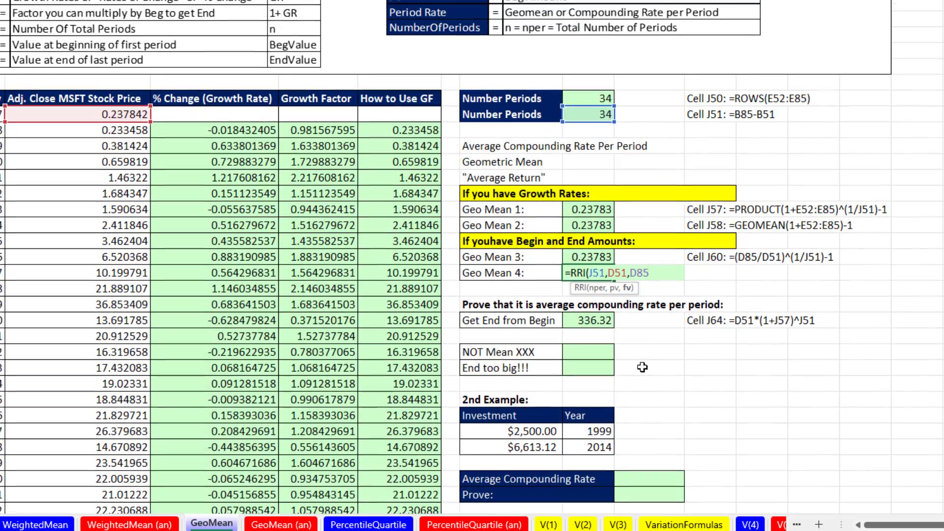
{"action": "type", "text": ")"}
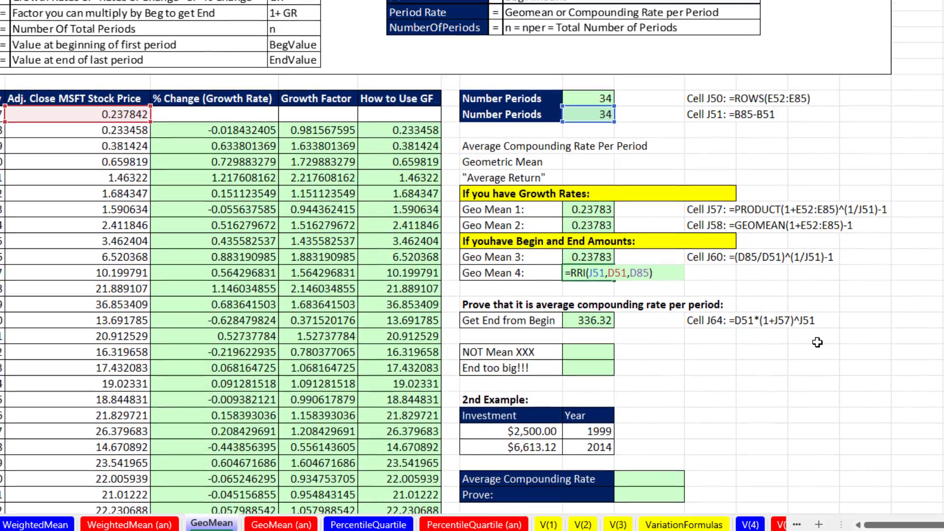
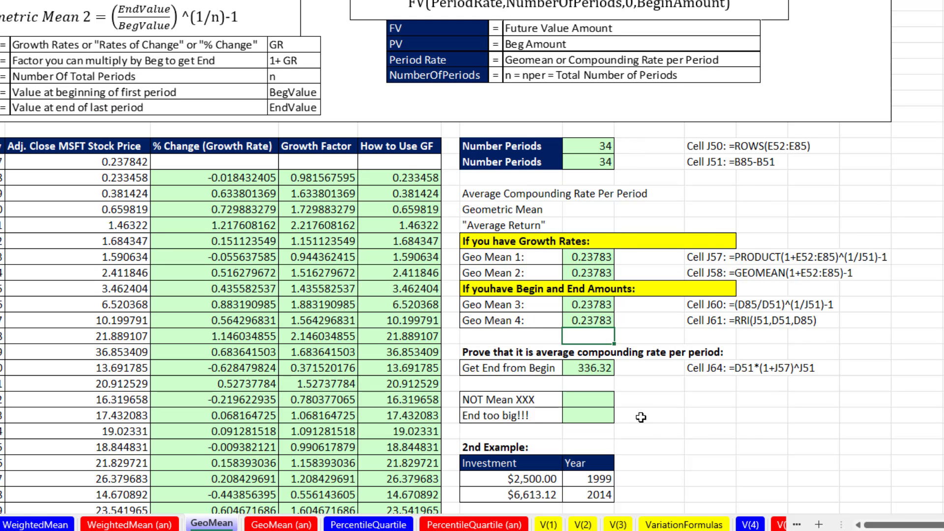
- Calculate the arithmetic mean of the growth rates in the NOT Mean cell J66 with =AVERAGE(E52:E85)
{"action": "left_click", "coordinate": [589, 400]}
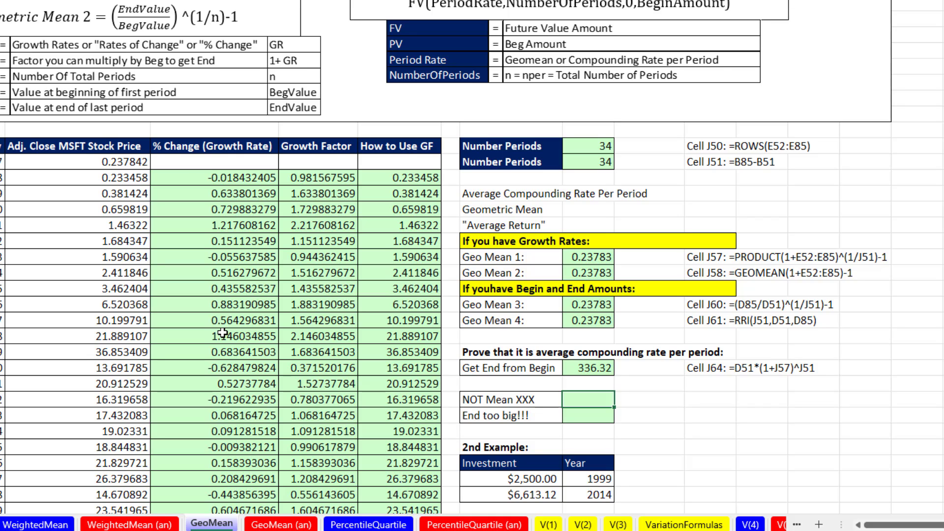
{"action": "type", "text": "=aver"}
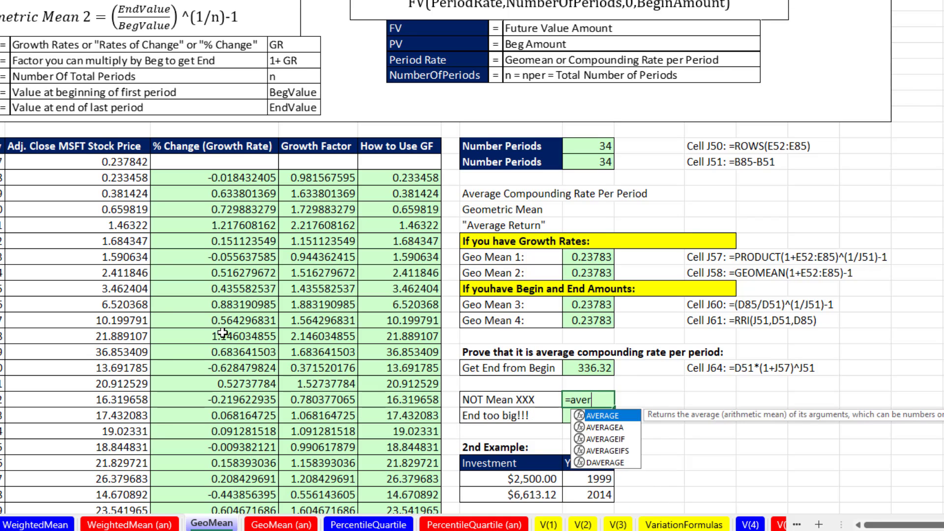
{"action": "key", "text": "Tab"}
{"action": "left_click", "coordinate": [220, 180]}
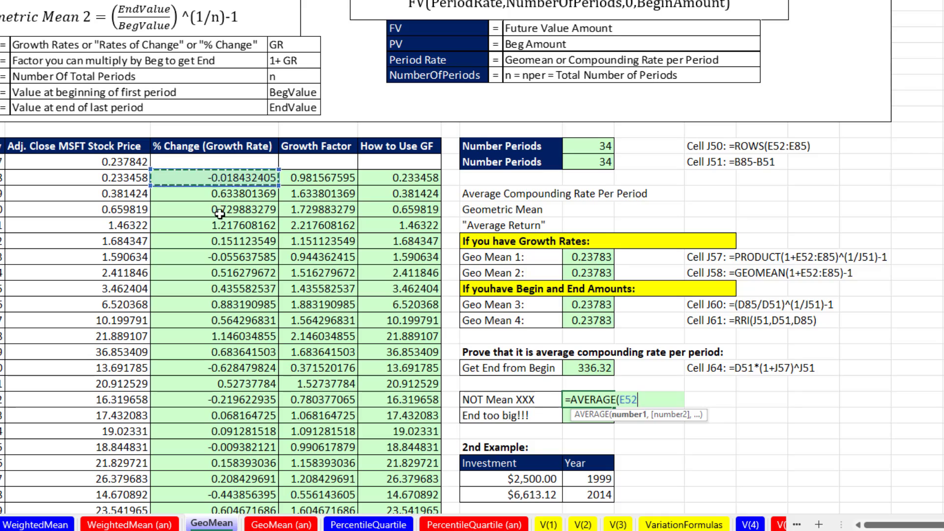
{"action": "left_click_drag", "start_coordinate": [226, 201], "coordinate": [231, 517]}
{"action": "scroll", "coordinate": [446, 260], "scroll_direction": "up", "scroll_amount": 2}
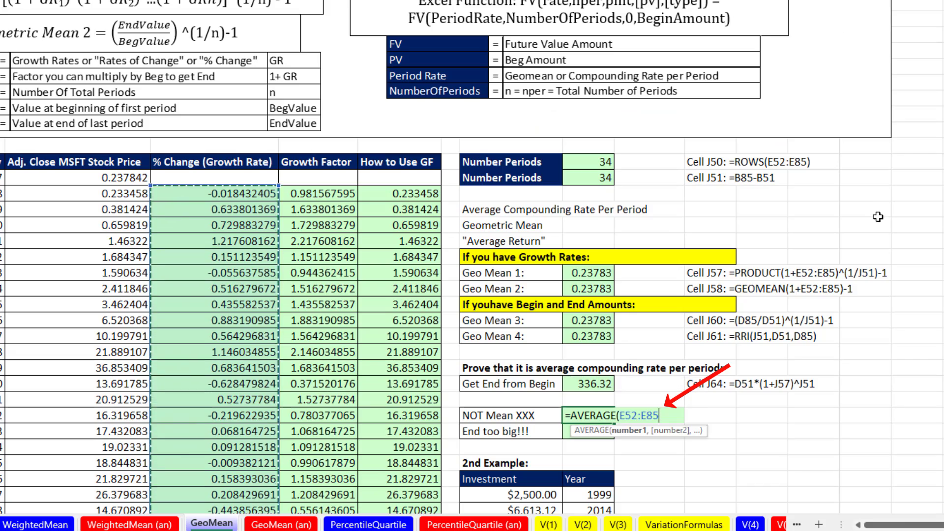
{"action": "key", "text": "Escape"}
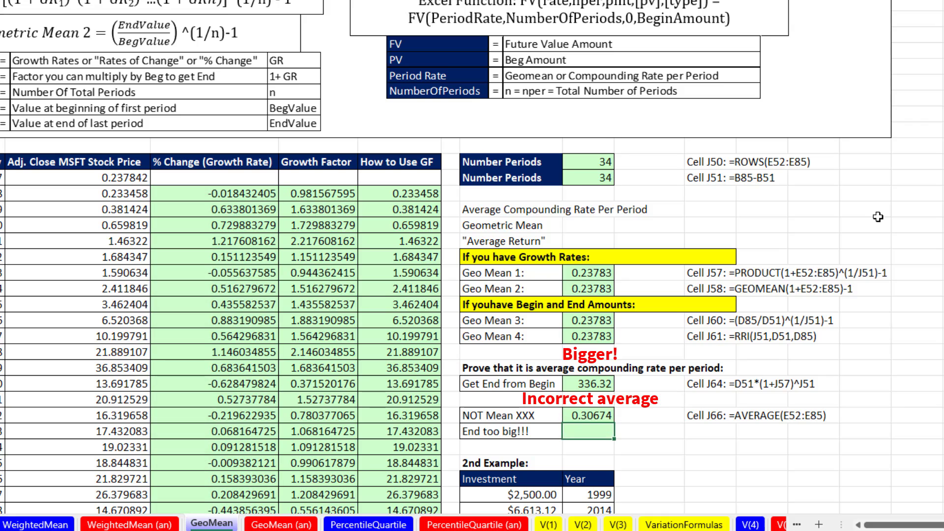
- Calculate the end value from the arithmetic mean in the "End too big!!!" cell J67 with =D51*(1+J66)^J51
{"action": "type", "text": "="}
{"action": "left_click", "coordinate": [102, 180]}
{"action": "type", "text": "*(1"}
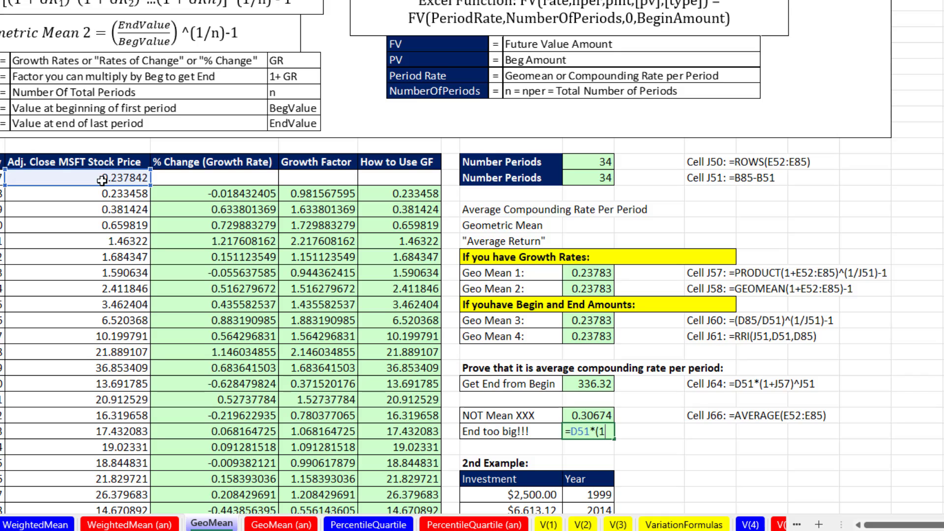
{"action": "type", "text": "+"}
{"action": "left_click", "coordinate": [603, 418]}
{"action": "type", "text": ")^"}
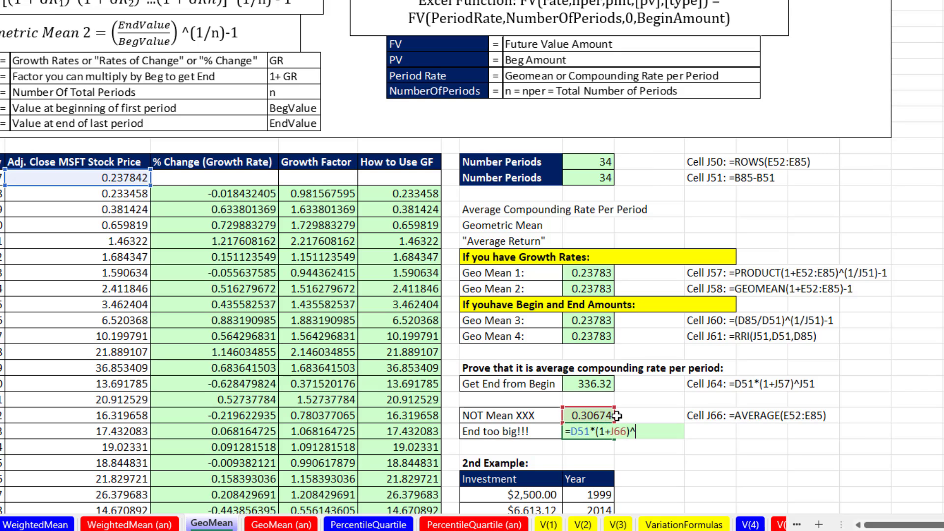
{"action": "left_click", "coordinate": [606, 181]}
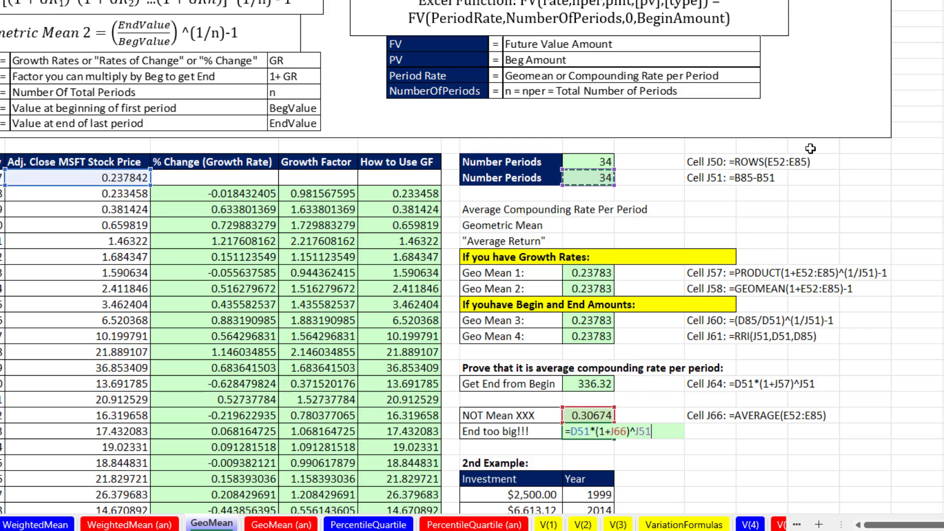
{"action": "key", "text": "Return"}
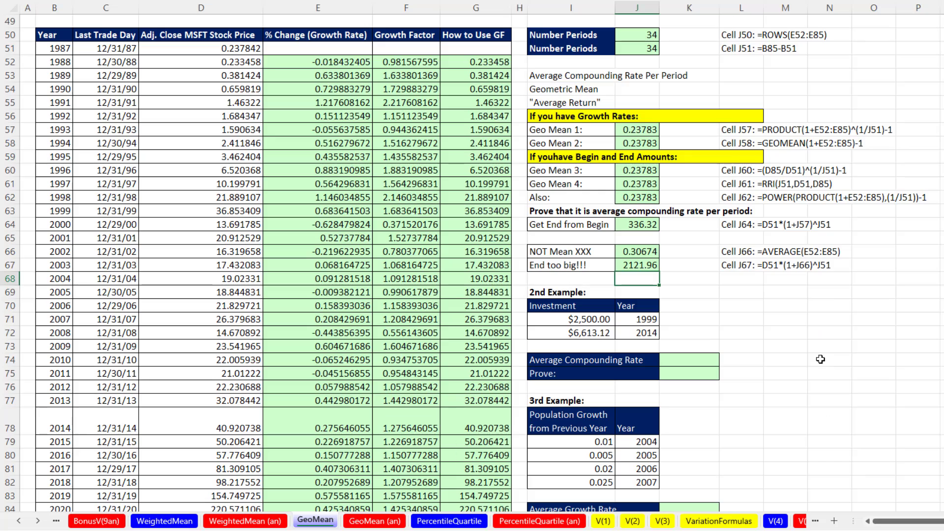
- Calculate the 2nd Example's average compounding rate in K74 from its years and investment values with =RRI(J72-J71,I71,I72)
{"action": "scroll", "coordinate": [820, 359], "scroll_direction": "down", "scroll_amount": 4}
{"action": "scroll", "coordinate": [819, 359], "scroll_direction": "down", "scroll_amount": 2}
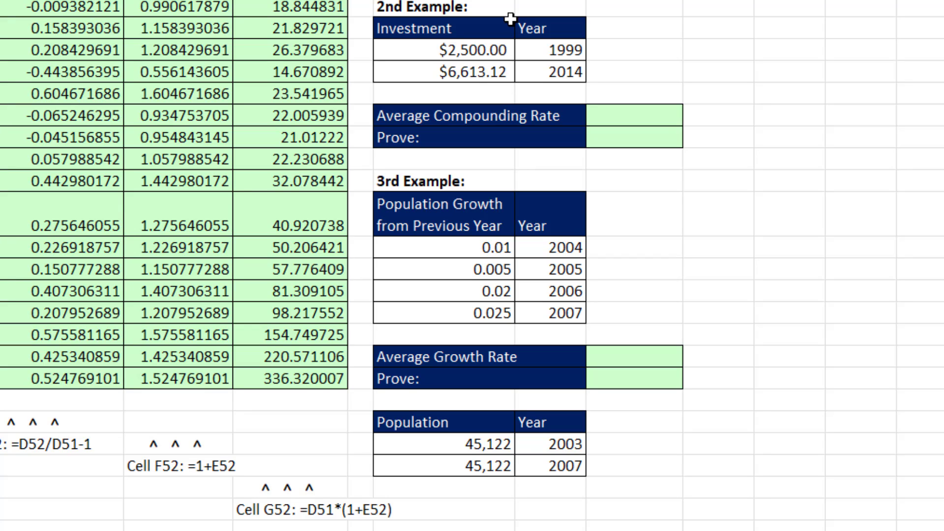
{"action": "left_click", "coordinate": [629, 118]}
{"action": "type", "text": "=rri"}
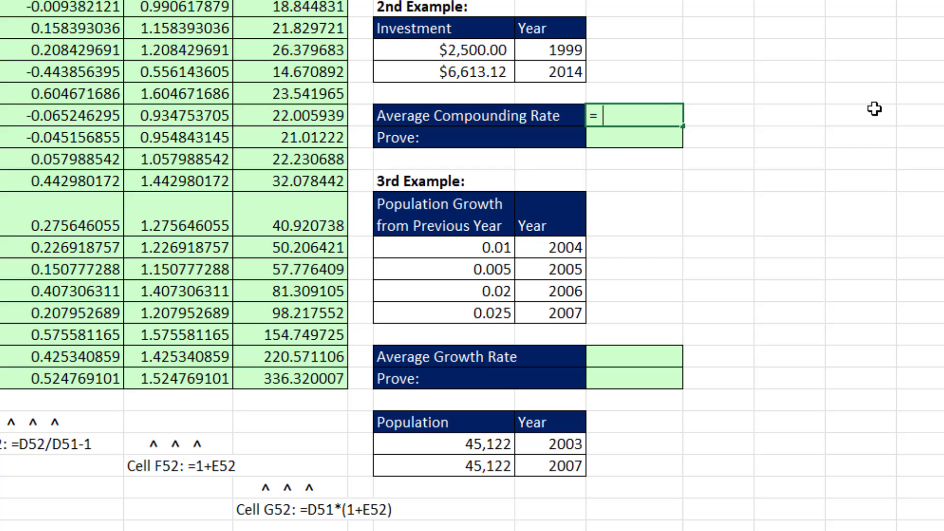
{"action": "key", "text": "Tab"}
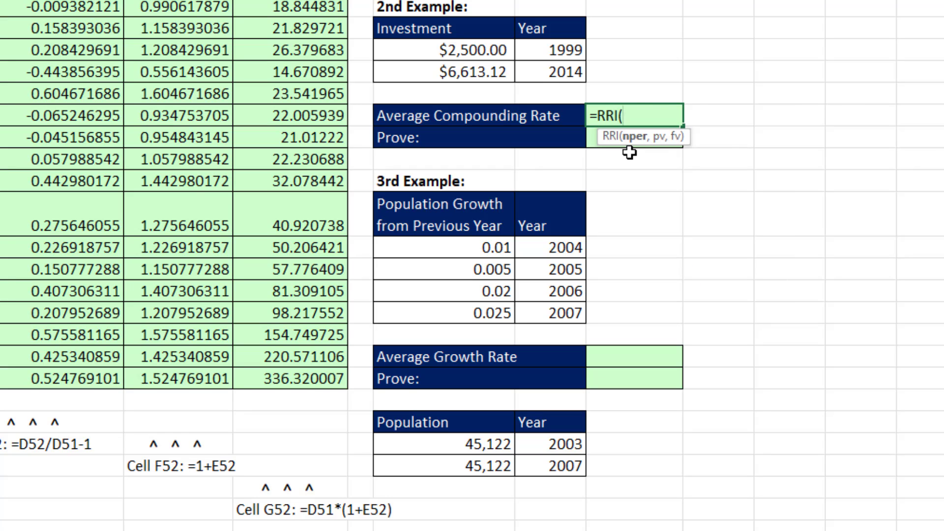
{"action": "left_click", "coordinate": [571, 72]}
{"action": "type", "text": "-"}
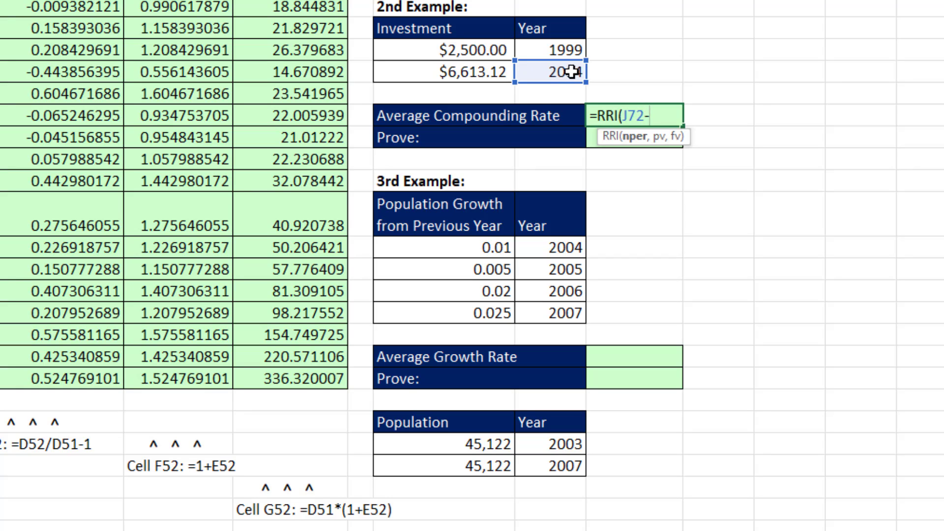
{"action": "left_click", "coordinate": [566, 49]}
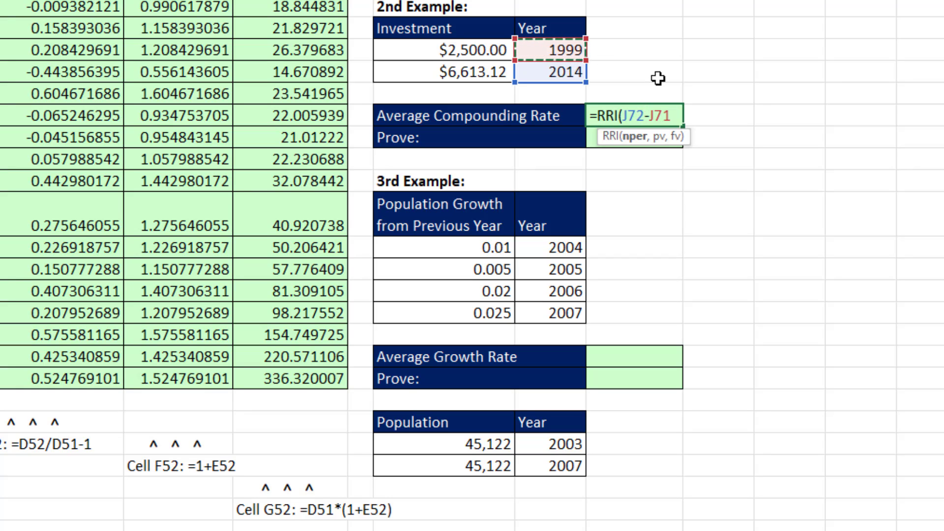
{"action": "type", "text": ","}
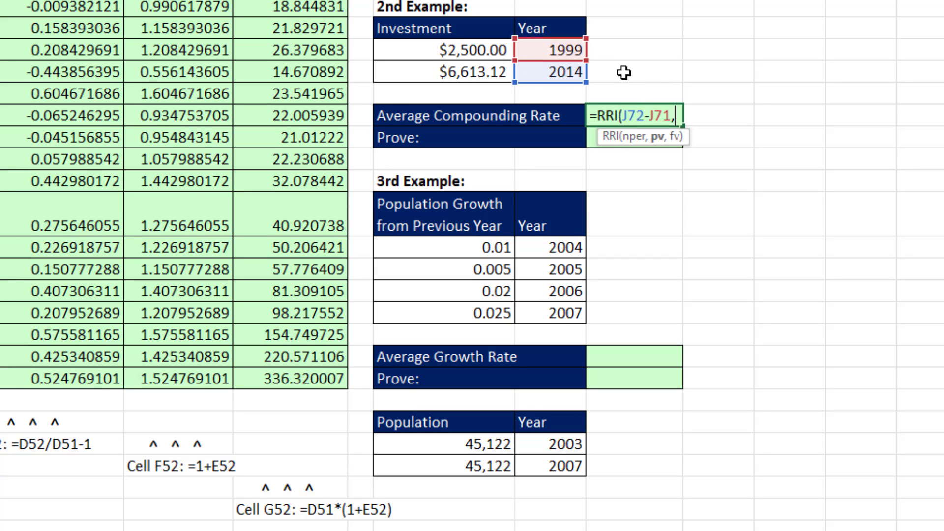
{"action": "left_click", "coordinate": [470, 49]}
{"action": "type", "text": ","}
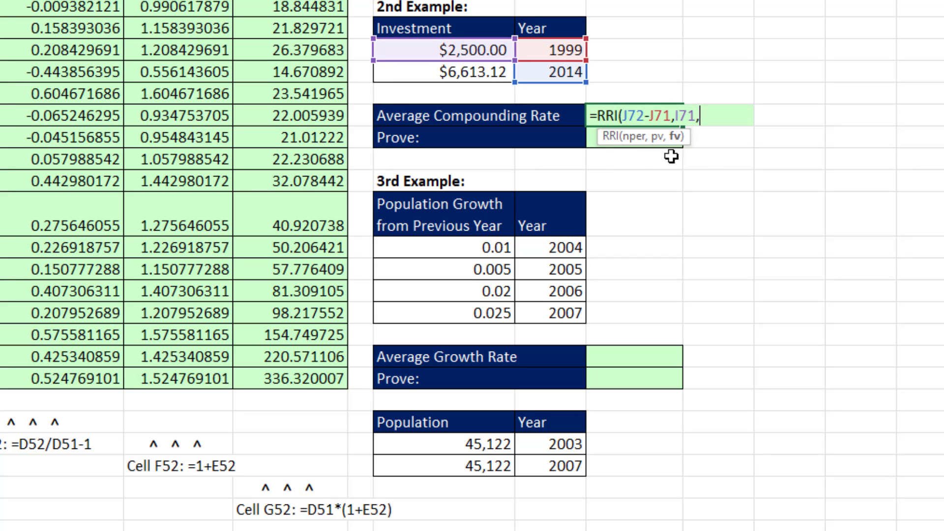
{"action": "left_click", "coordinate": [480, 74]}
{"action": "key", "text": "Return"}
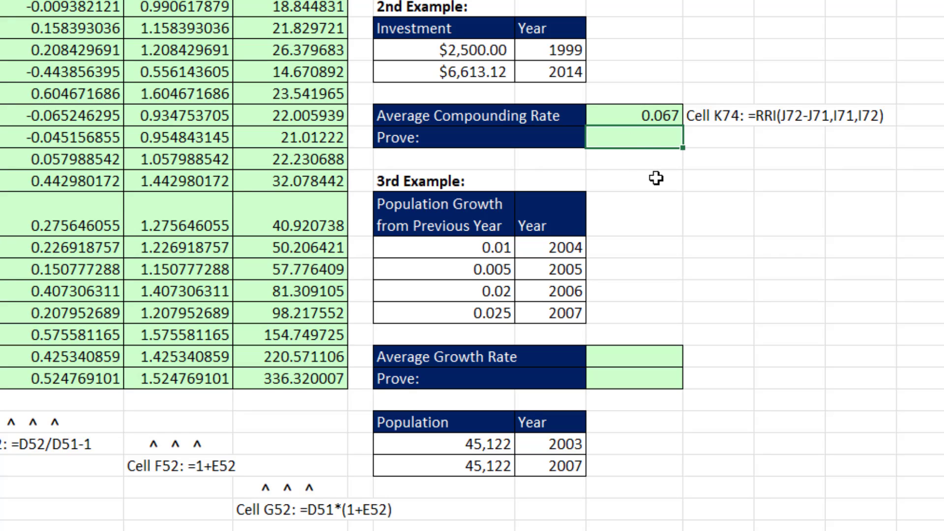
- Prove the 2nd Example's compounding rate in K75 by calculating the end investment with =I71*(1+K74)^(J72-J71)
{"action": "type", "text": "="}
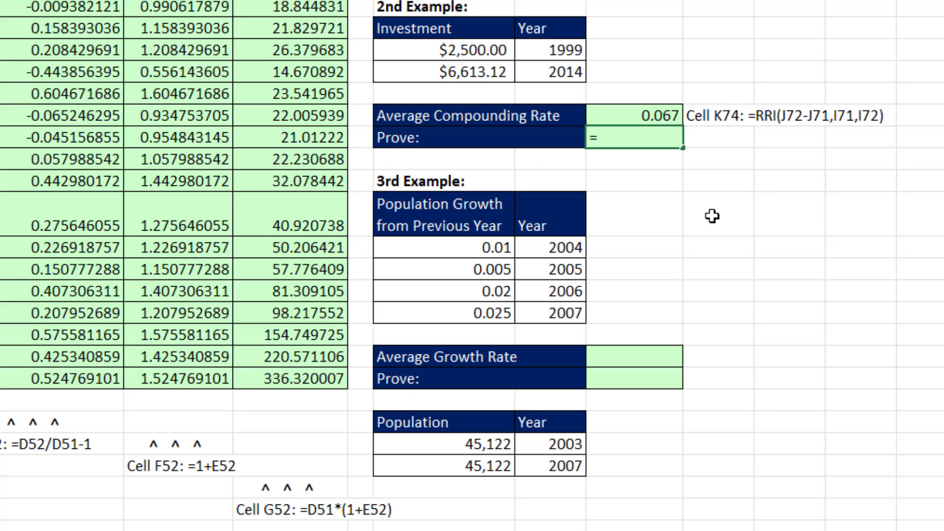
{"action": "left_click", "coordinate": [434, 50]}
{"action": "type", "text": "*"}
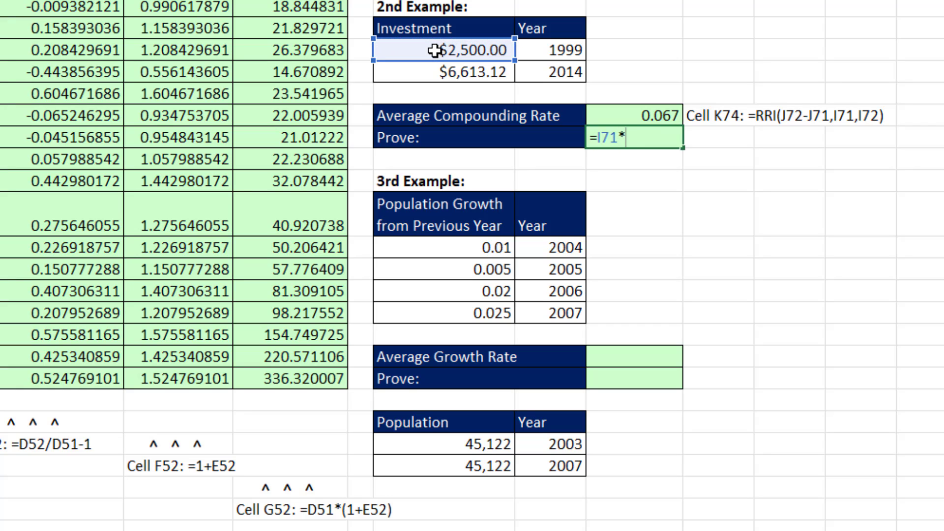
{"action": "type", "text": "(1+"}
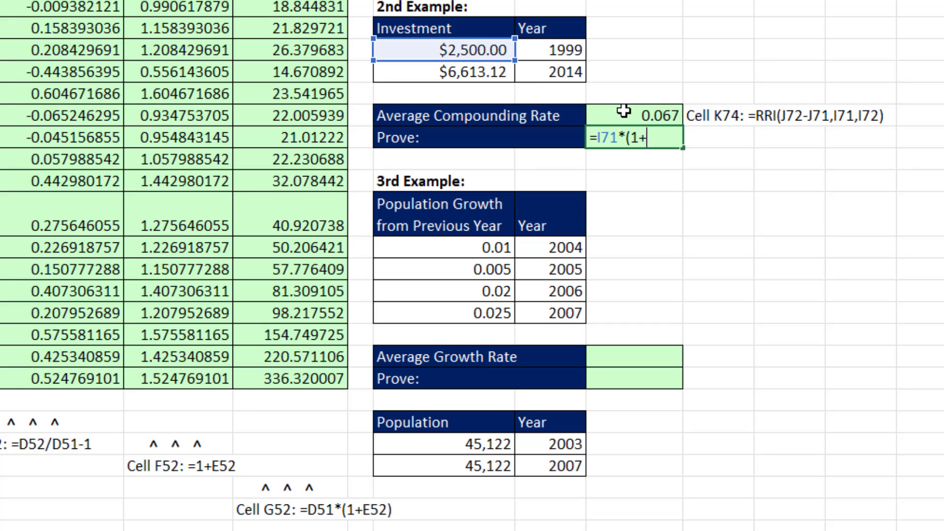
{"action": "left_click", "coordinate": [639, 121]}
{"action": "type", "text": ")"}
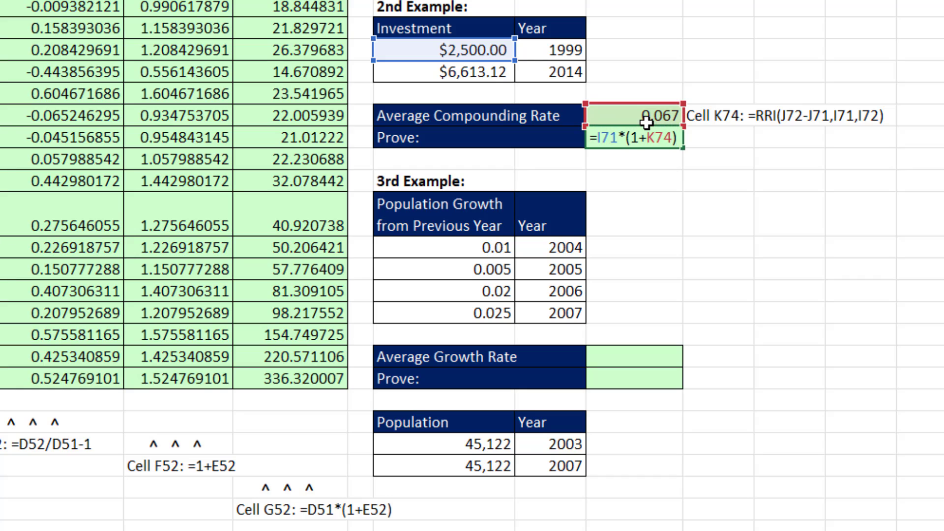
{"action": "type", "text": "^("}
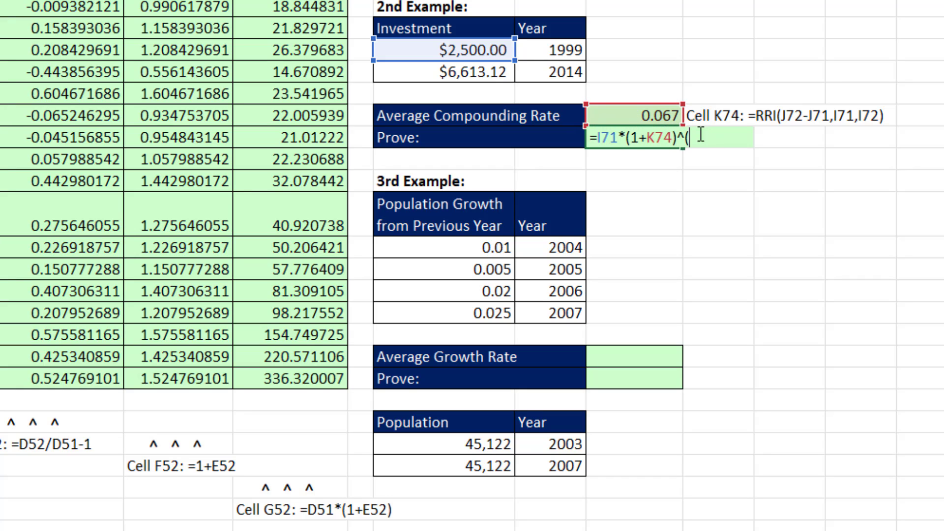
{"action": "left_click", "coordinate": [568, 70]}
{"action": "type", "text": "-"}
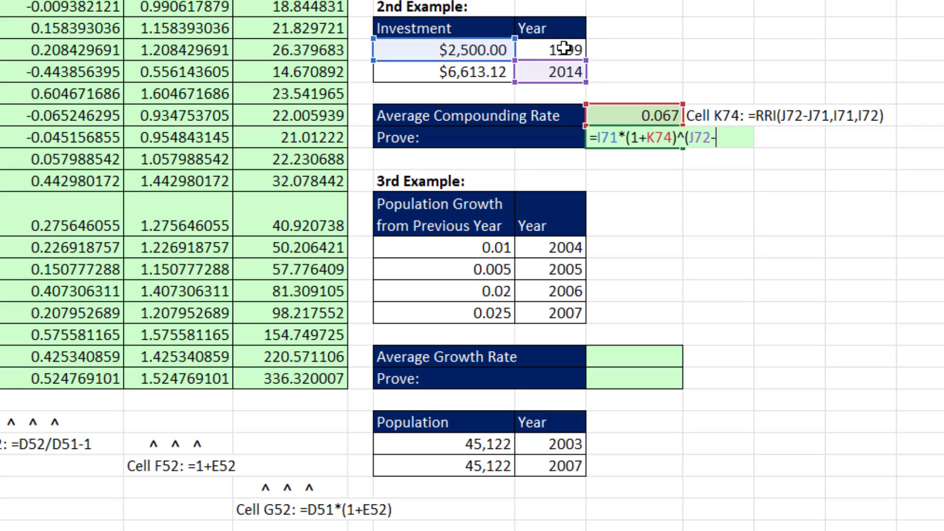
{"action": "left_click", "coordinate": [565, 50]}
{"action": "type", "text": ")"}
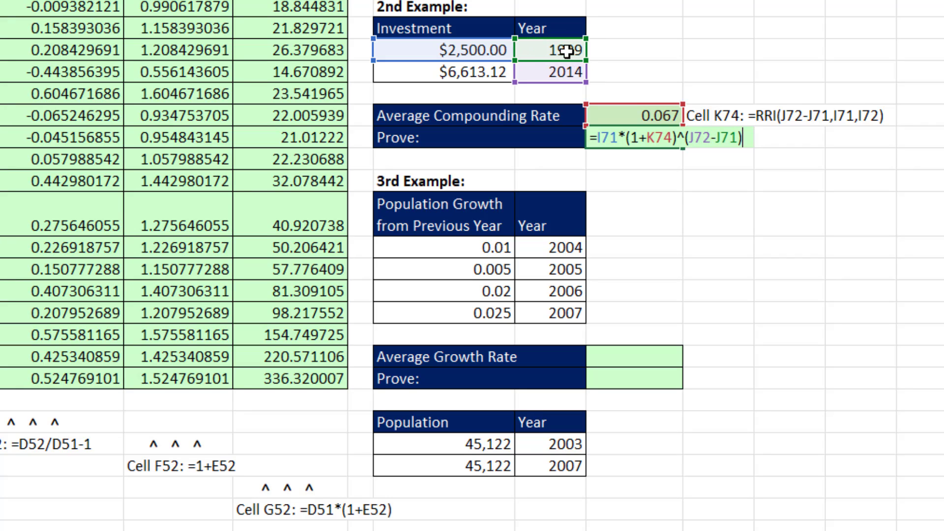
{"action": "key", "text": "Return"}
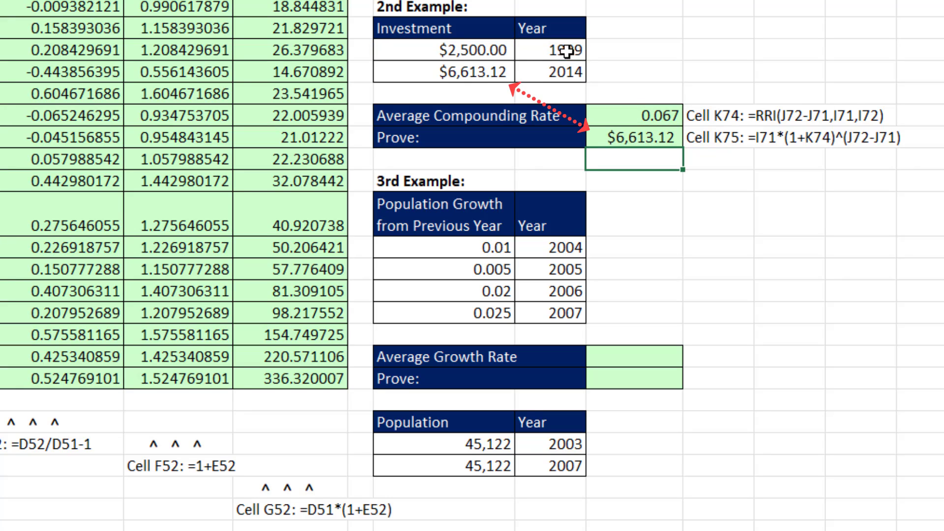
{"action": "key", "text": "Up"}
{"action": "key", "text": "Up"}
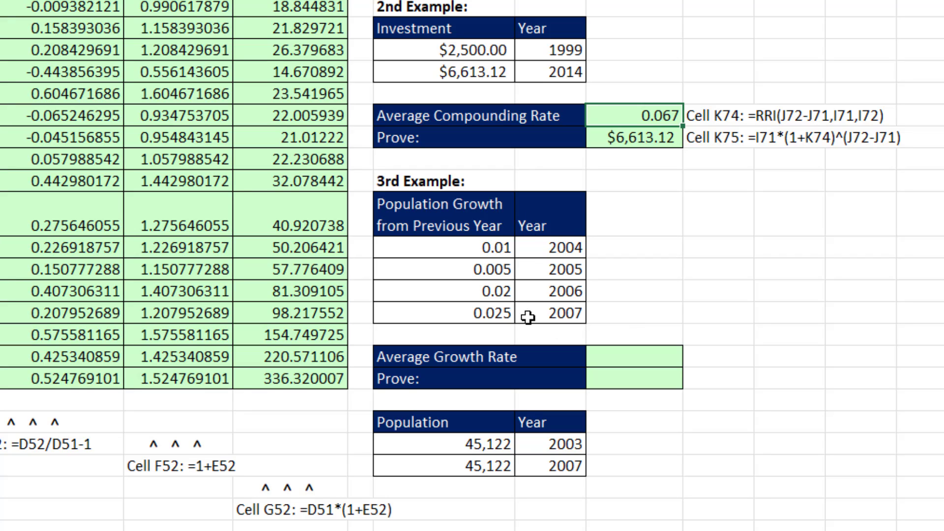
- Calculate the 3rd Example's average growth rate in K84 from the population growth rates with =GEOMEAN(1+I79:I82)-1
{"action": "left_click", "coordinate": [671, 363]}
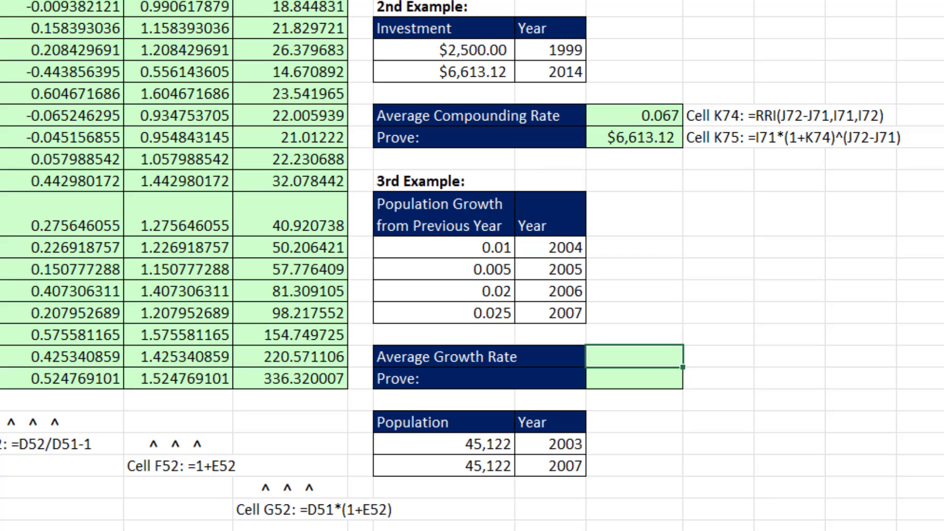
{"action": "type", "text": "=ge"}
{"action": "key", "text": "Tab"}
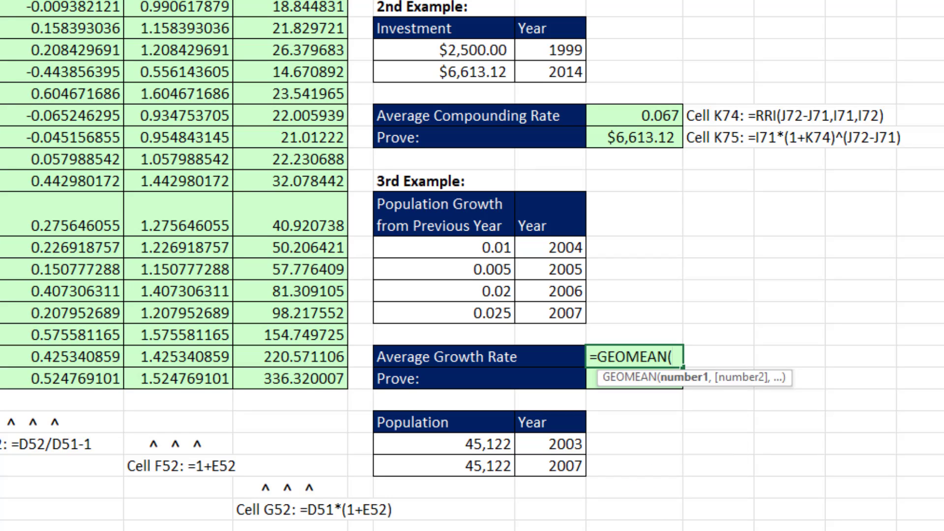
{"action": "type", "text": "1+"}
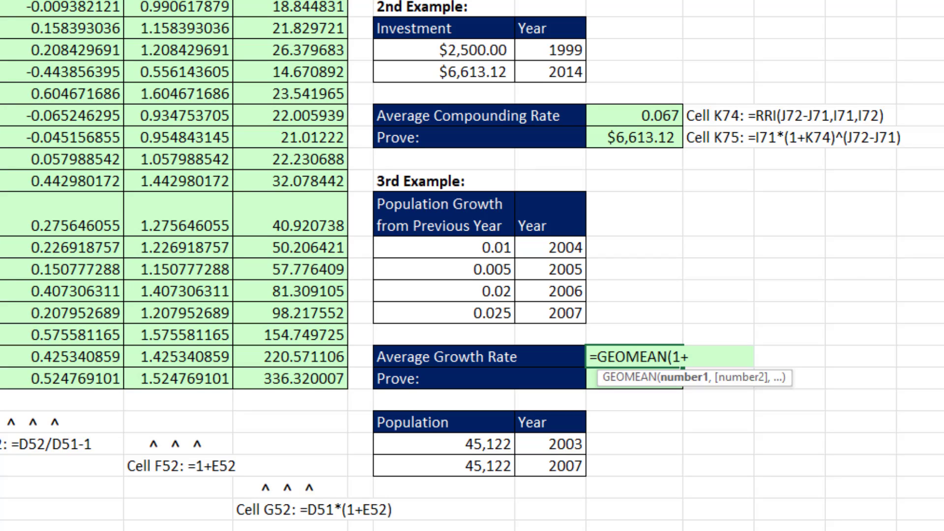
{"action": "left_click_drag", "start_coordinate": [466, 248], "coordinate": [467, 303]}
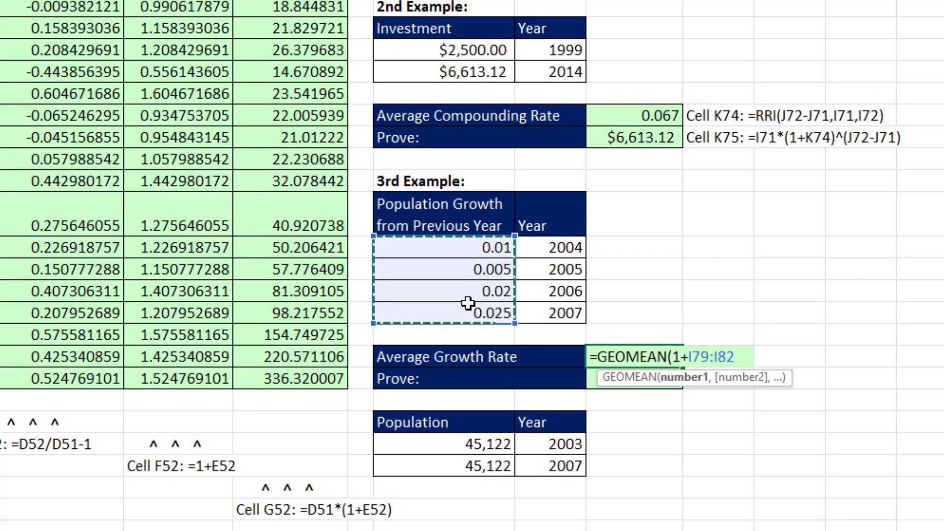
{"action": "type", "text": ")-1"}
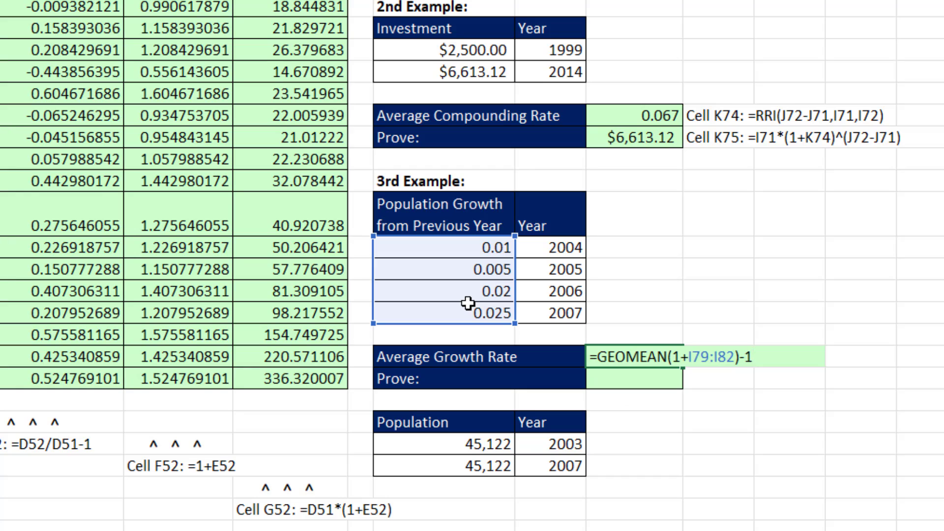
{"action": "key", "text": "Return"}
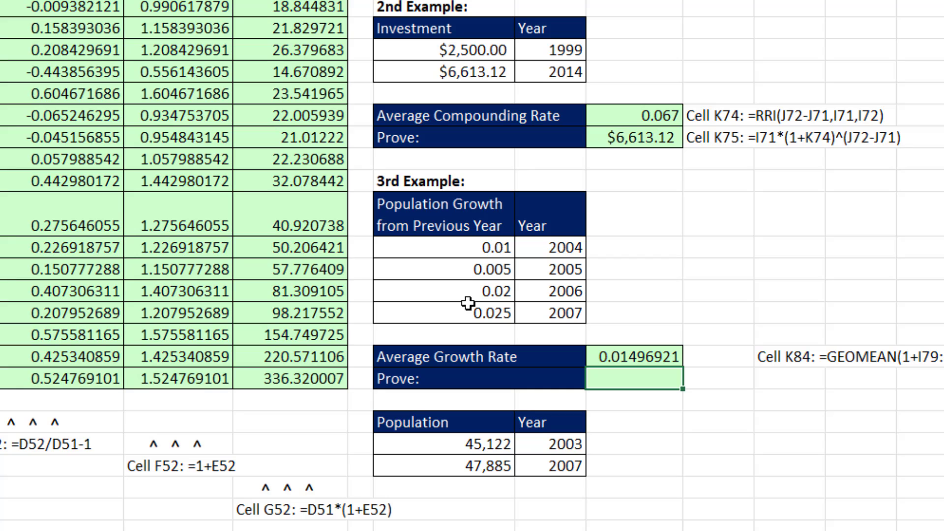
- Prove the 3rd Example's growth rate in K85 by calculating the end population with =I88*(1+K84)^(J89-J88)
{"action": "left_click", "coordinate": [490, 444]}
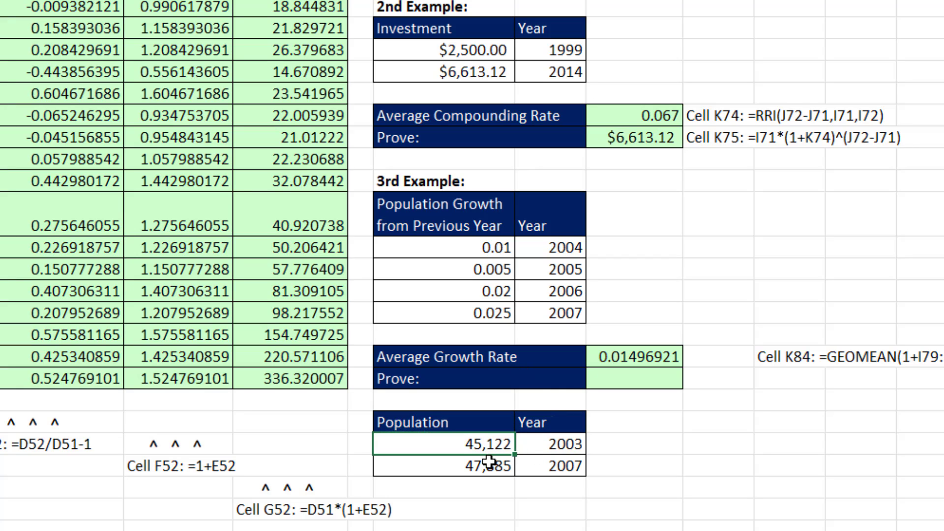
{"action": "left_click", "coordinate": [633, 383]}
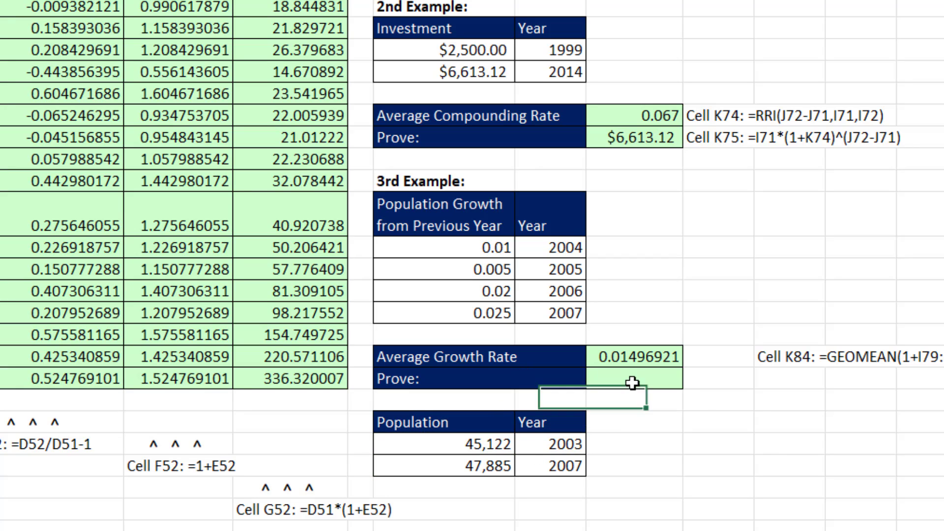
{"action": "type", "text": "="}
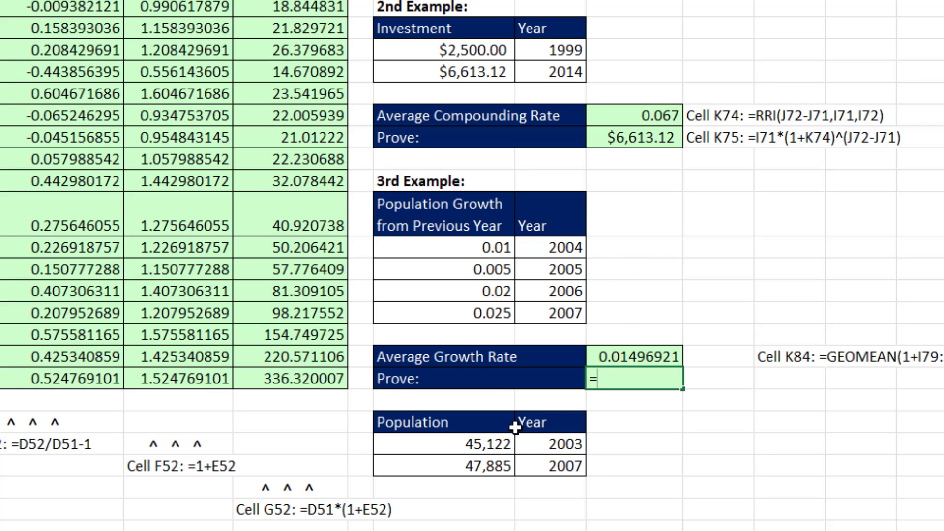
{"action": "left_click", "coordinate": [492, 443]}
{"action": "type", "text": "*(1"}
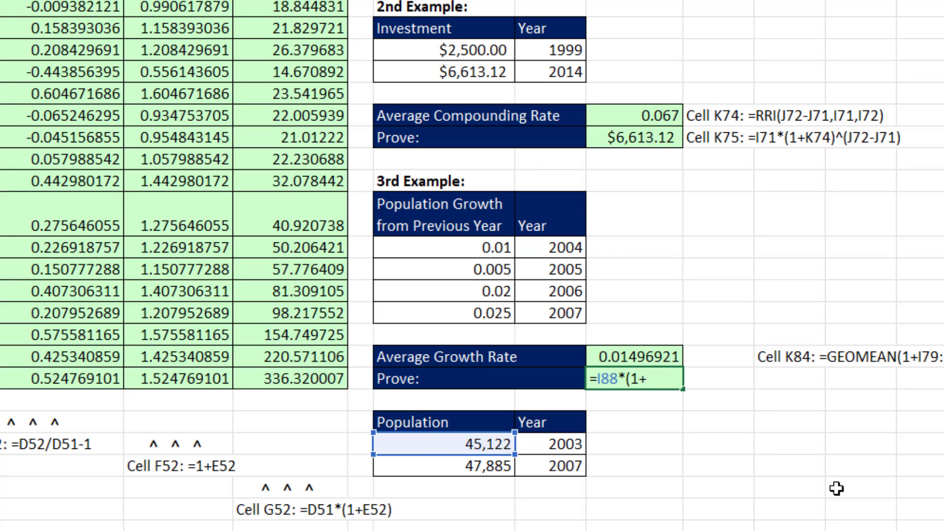
{"action": "type", "text": "+"}
{"action": "left_click", "coordinate": [659, 360]}
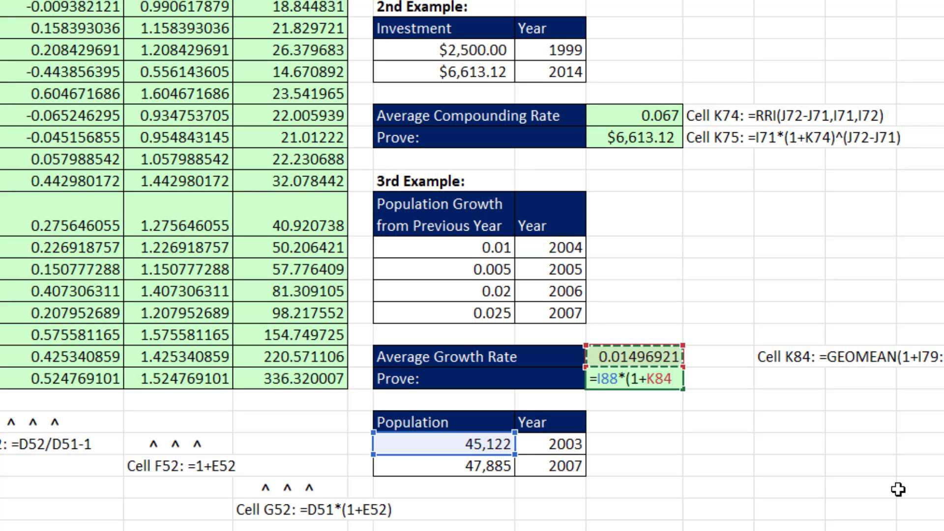
{"action": "type", "text": ")^"}
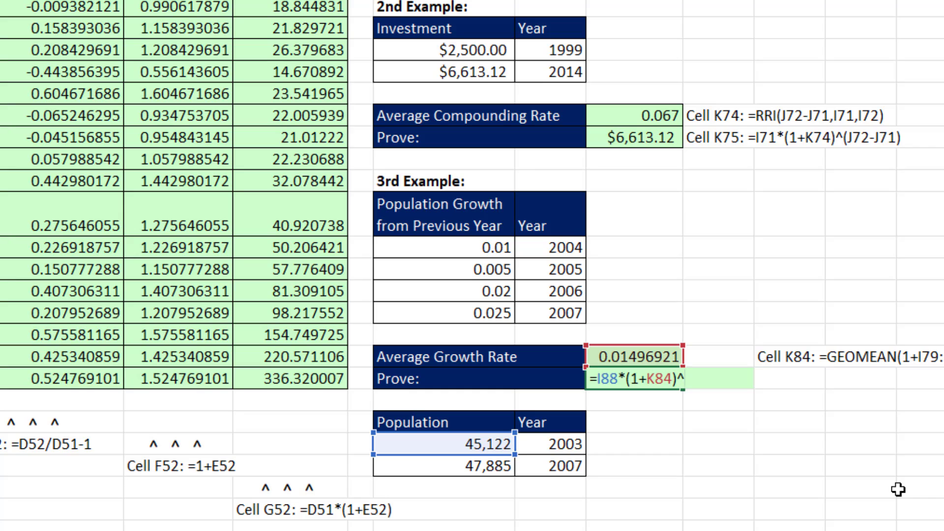
{"action": "type", "text": "("}
{"action": "left_click", "coordinate": [576, 477]}
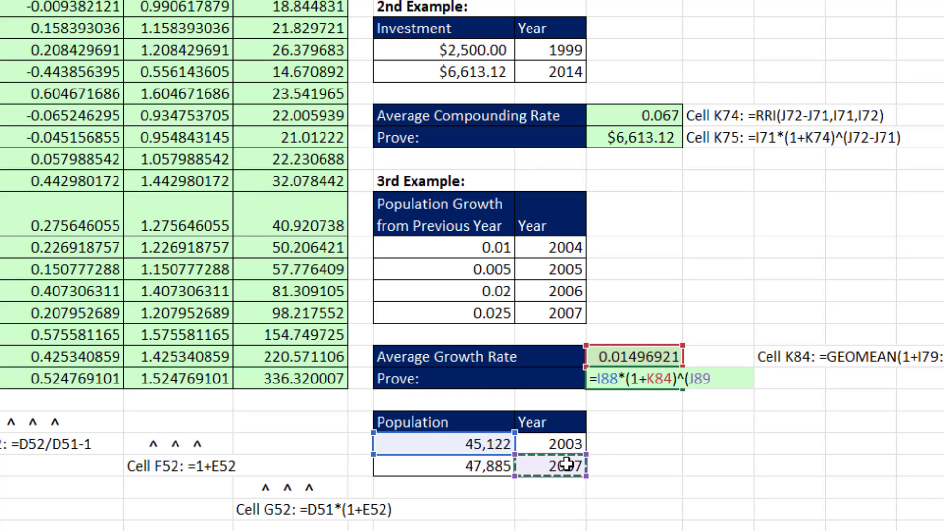
{"action": "type", "text": "-"}
{"action": "left_click", "coordinate": [548, 440]}
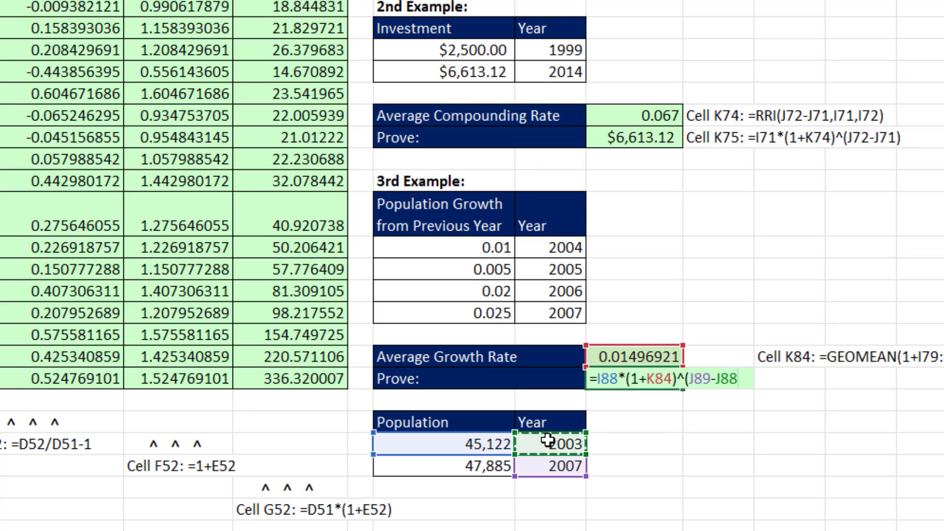
{"action": "type", "text": ")"}
{"action": "key", "text": "Return"}
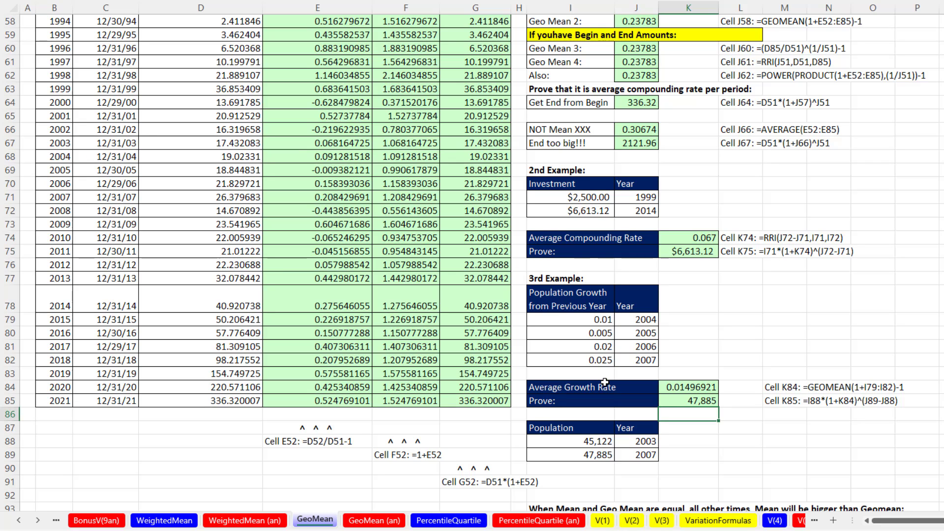
- Review the 2nd Example's compounding rate in K74 and inspect the cell references in the "Get End from Begin" formula in J64
{"action": "scroll", "coordinate": [619, 345], "scroll_direction": "up", "scroll_amount": 2}
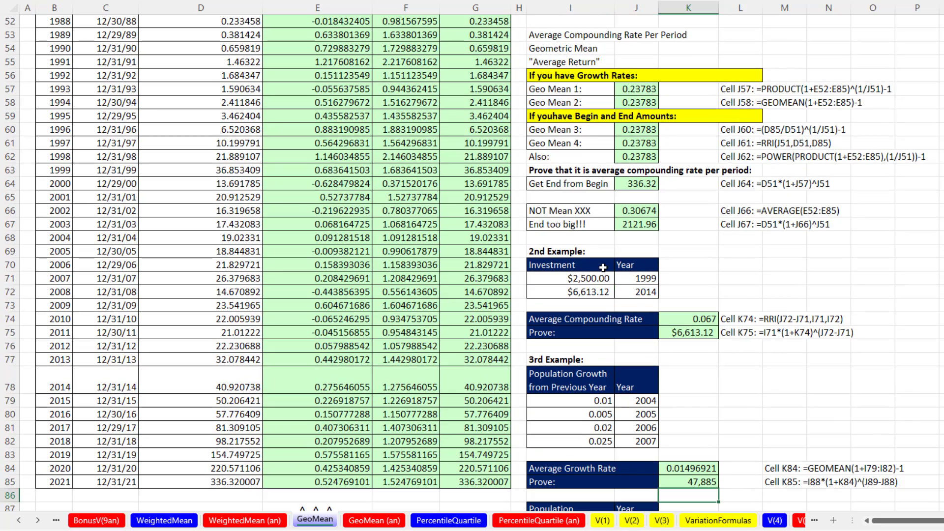
{"action": "left_click", "coordinate": [679, 320]}
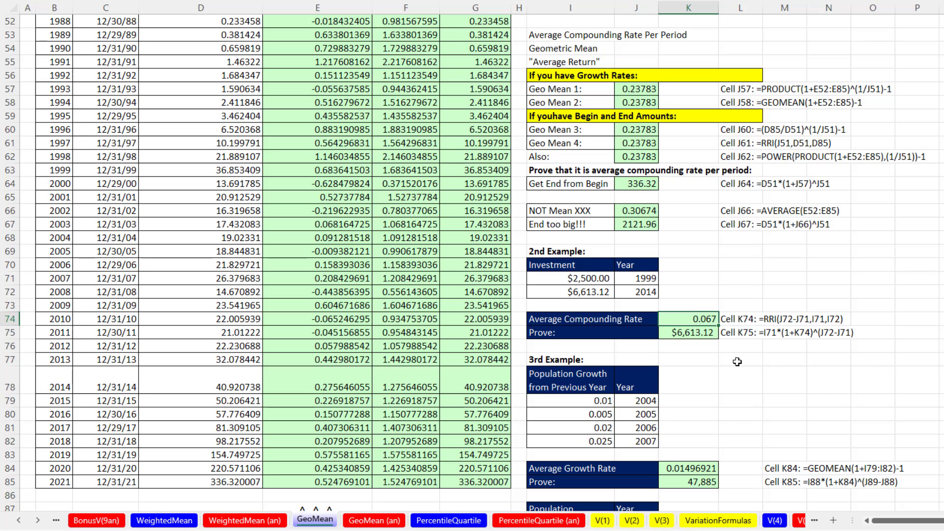
{"action": "scroll", "coordinate": [737, 362], "scroll_direction": "up", "scroll_amount": 2}
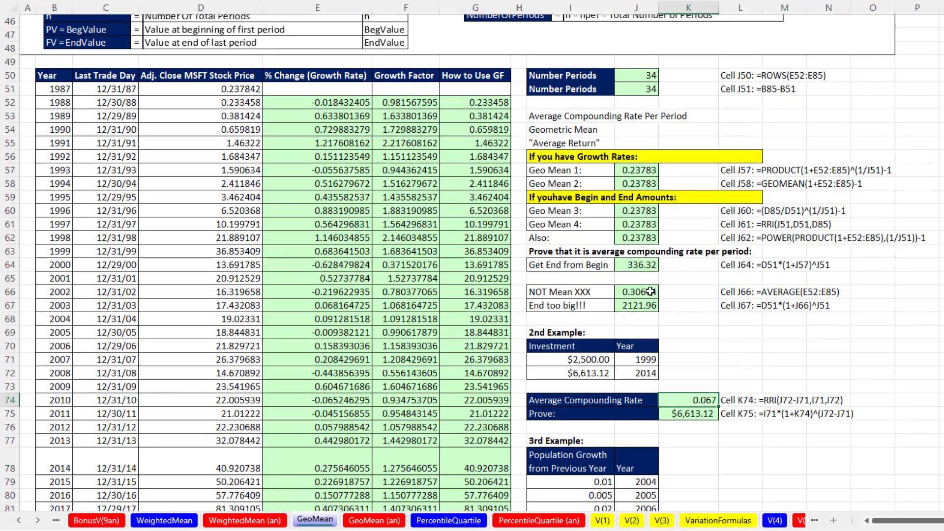
{"action": "double_click", "coordinate": [647, 266]}
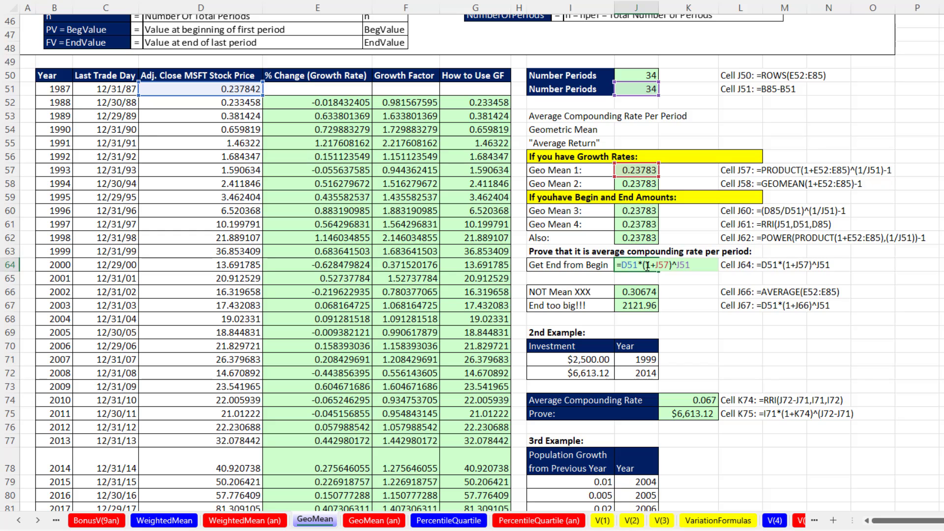
{"action": "key", "text": "Escape"}
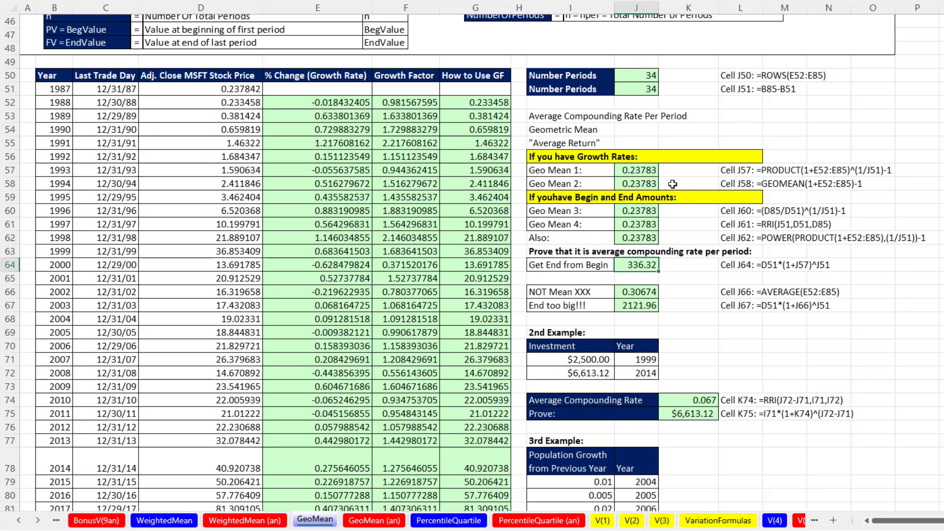